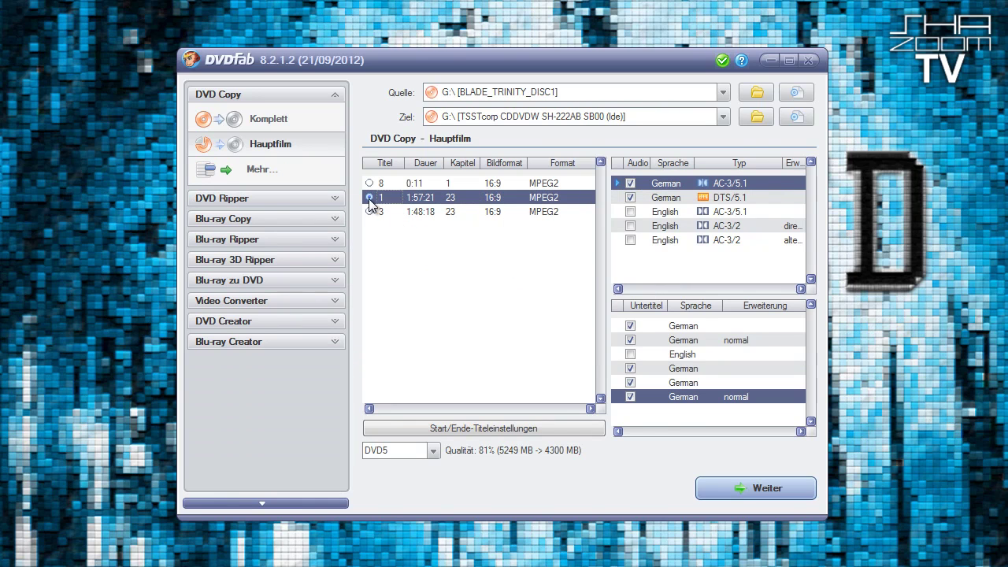
Reposition the DVDFab window and select the Hauptfilm mode under DVD Copy
mouse_move(387, 63)
left_mouse_down()
mouse_move(275, 114)
mouse_move(393, 79)
left_mouse_up()
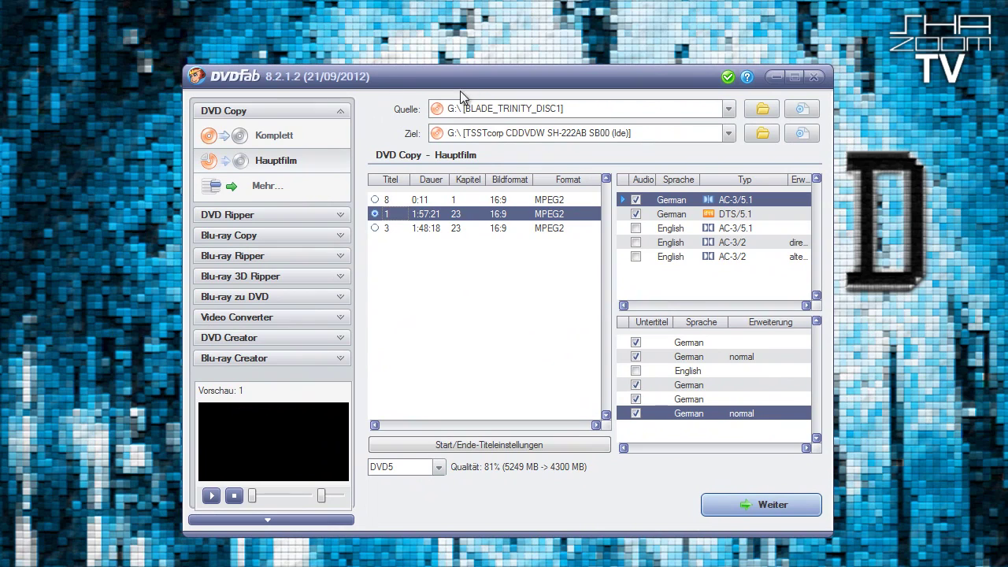
left_click_drag(469, 79, 471, 69)
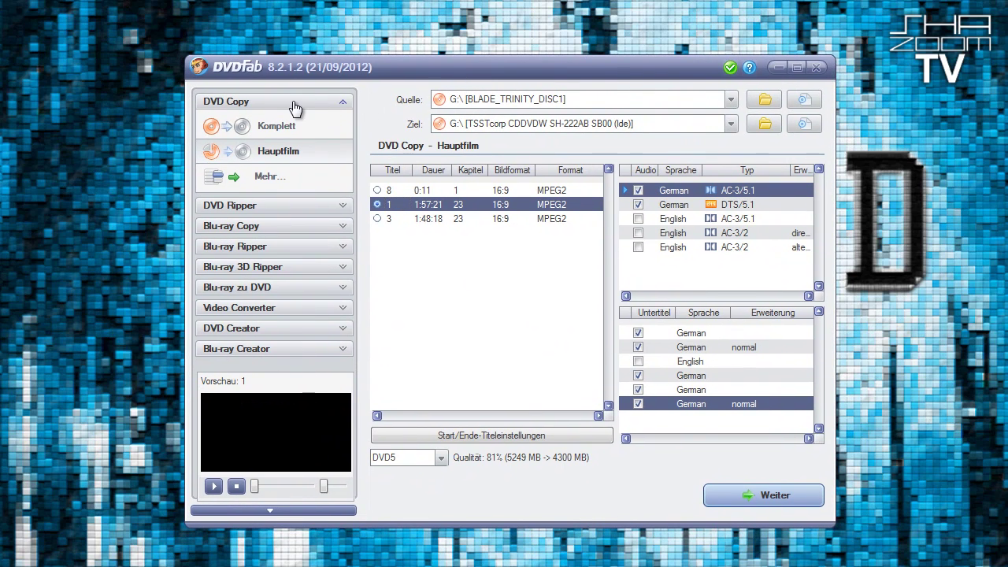
left_click(262, 132)
left_click(282, 152)
Set the copy destination to the Desktop folder, leaving the additional folder browser without choosing another folder
left_click(640, 129)
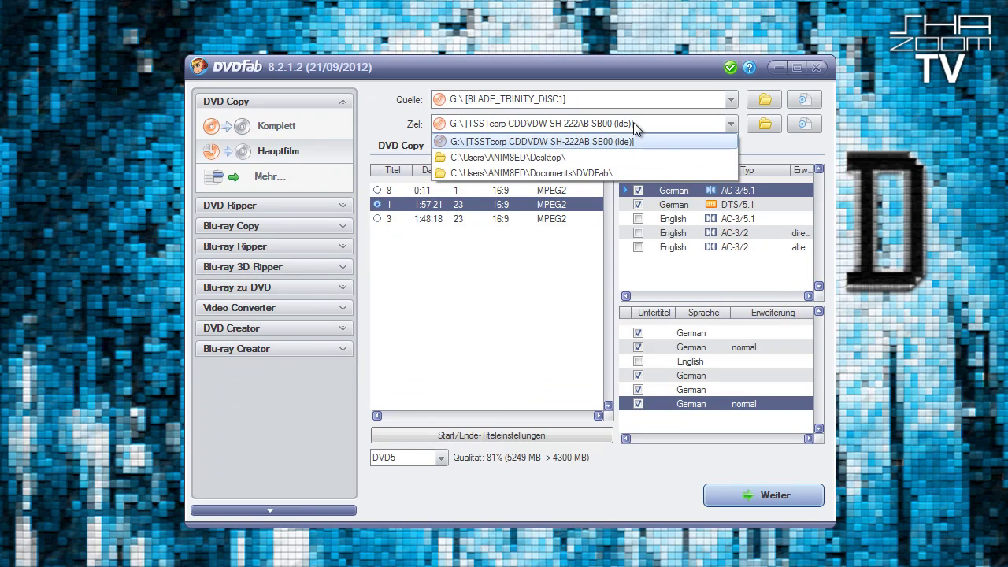
left_click(512, 156)
left_click(762, 126)
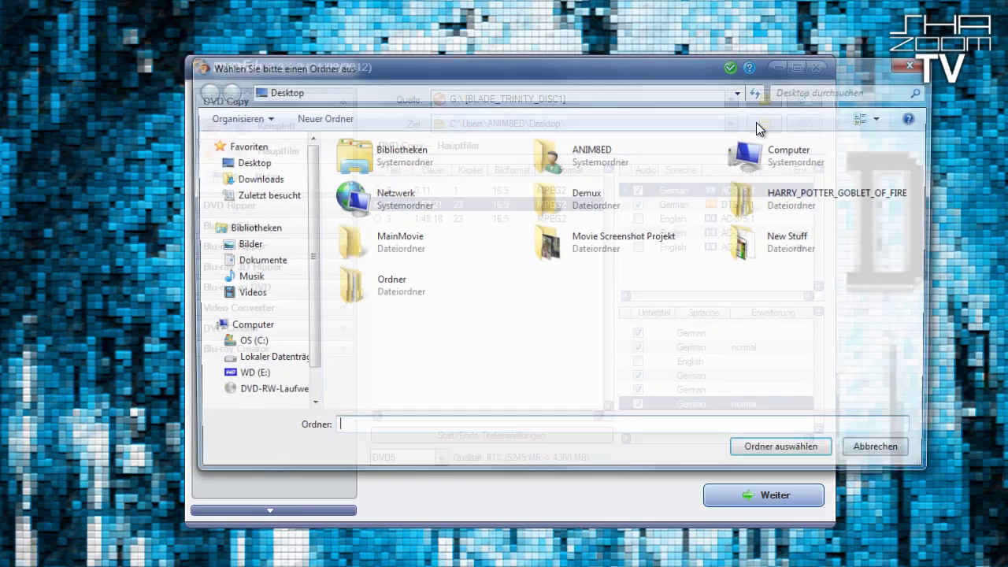
left_click(871, 453)
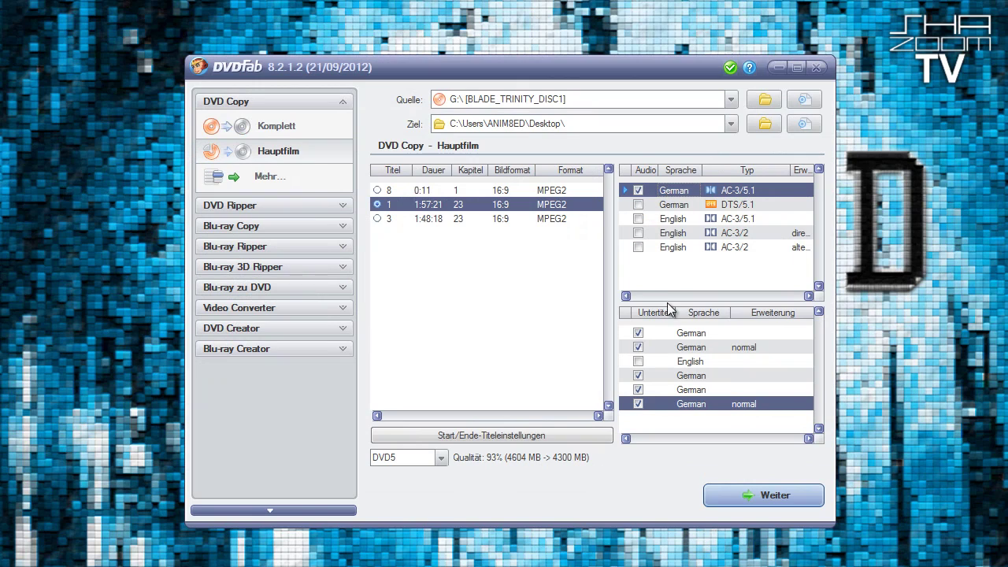
Exclude the selected German subtitle tracks from the main movie copy
left_click(638, 333)
left_click(638, 347)
left_click(638, 376)
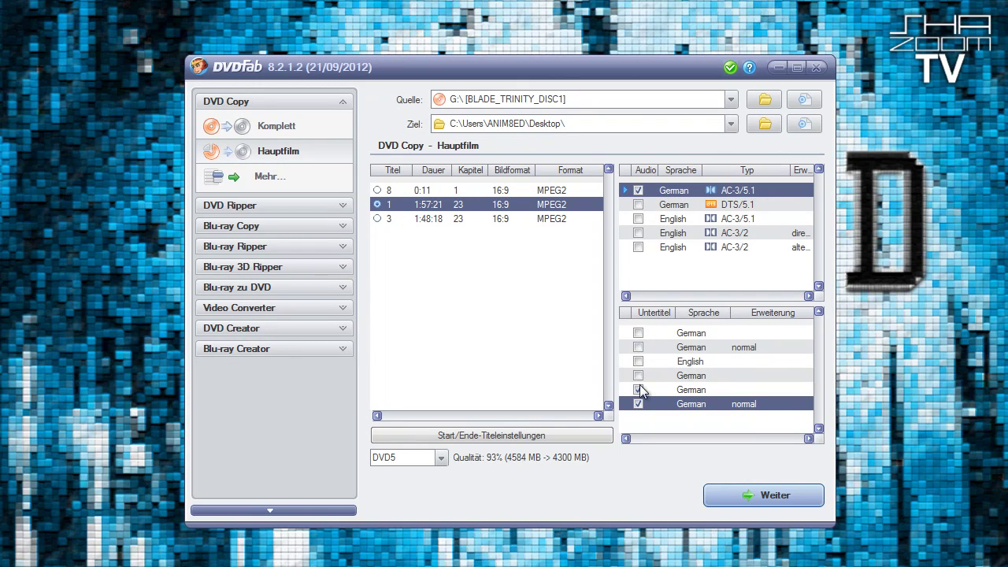
left_click(638, 389)
Set the output size to DVD9 and start the main movie copy with the default copy options
left_click(440, 458)
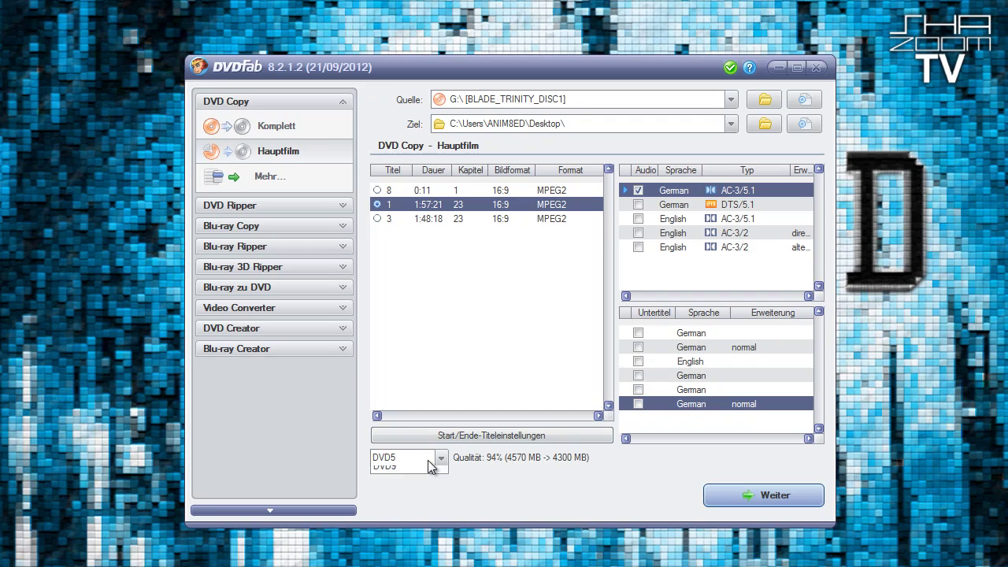
left_click(446, 472)
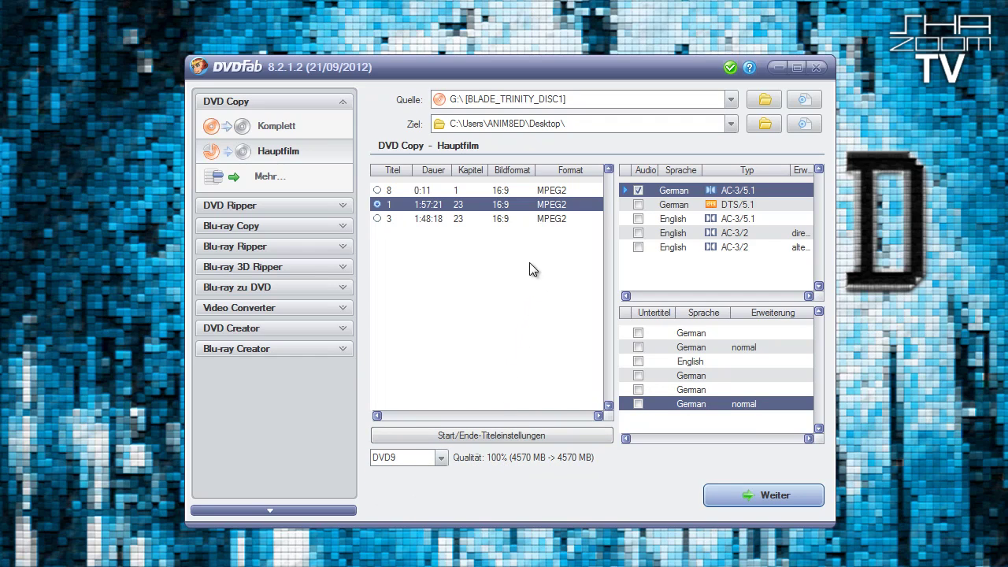
left_click(746, 486)
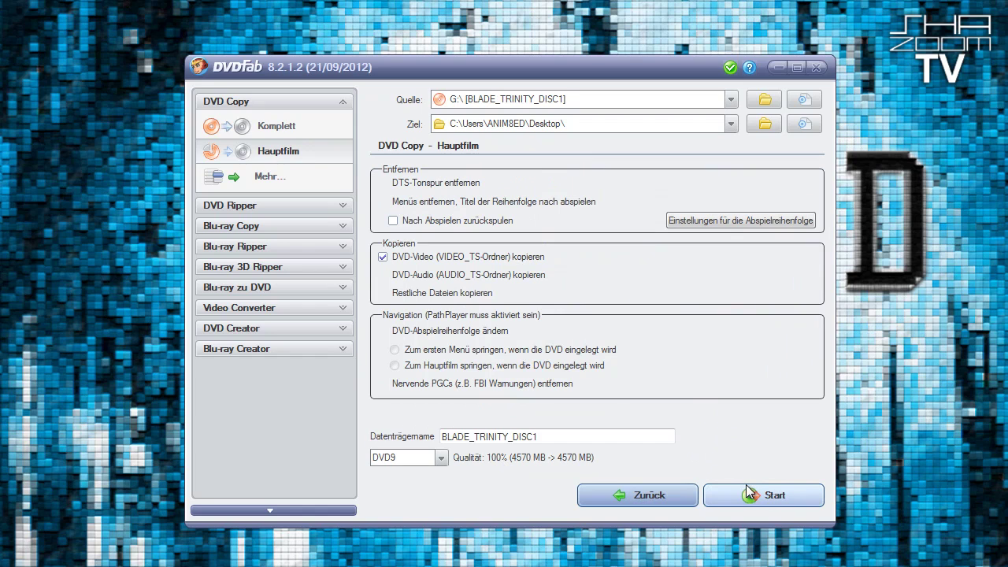
left_click(761, 497)
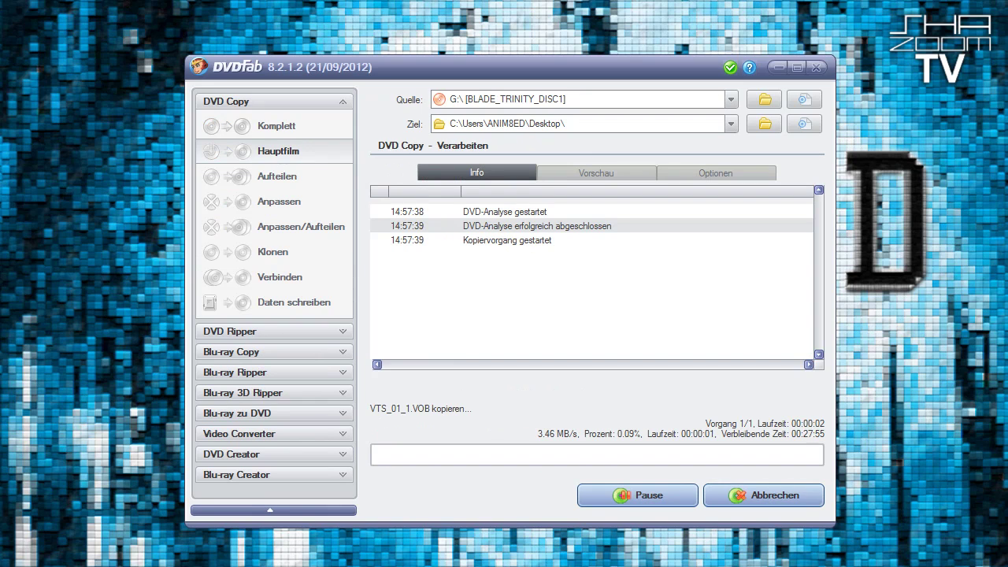
Switch to the Editor notes, add the line "Pause :)" below the final warning, and highlight it
key("alt+Tab")
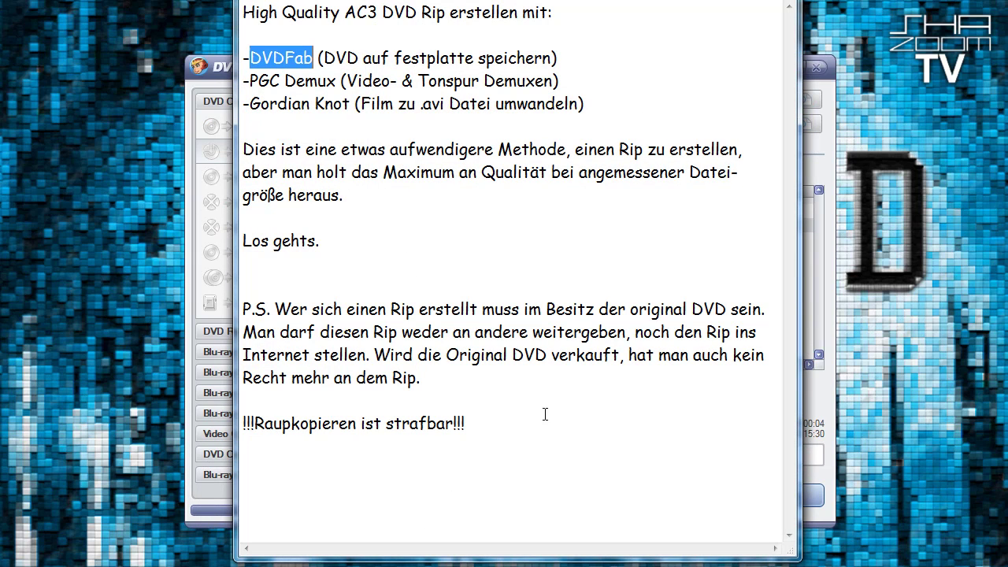
left_click(558, 485)
key("Return")
key("Return")
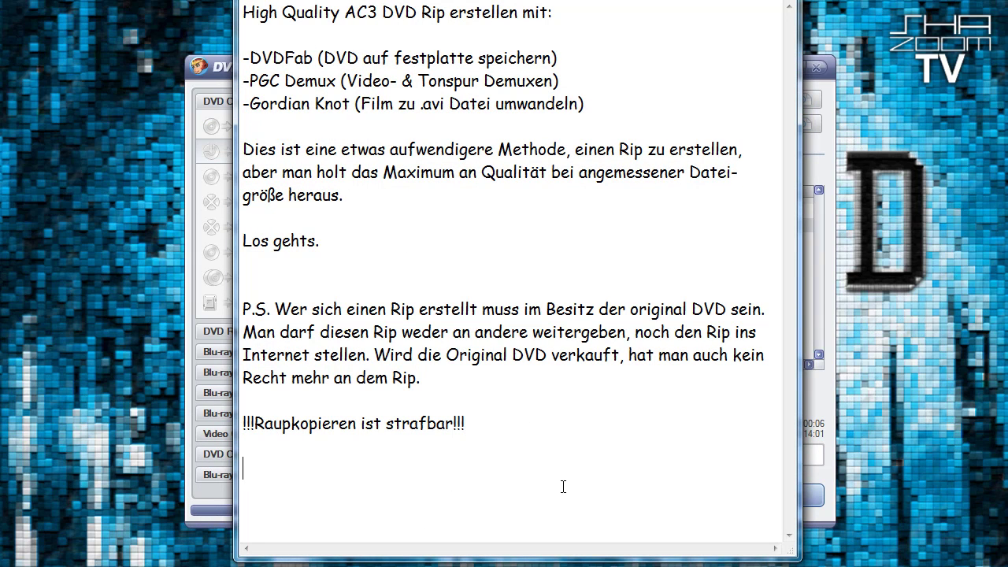
type("Pause :)")
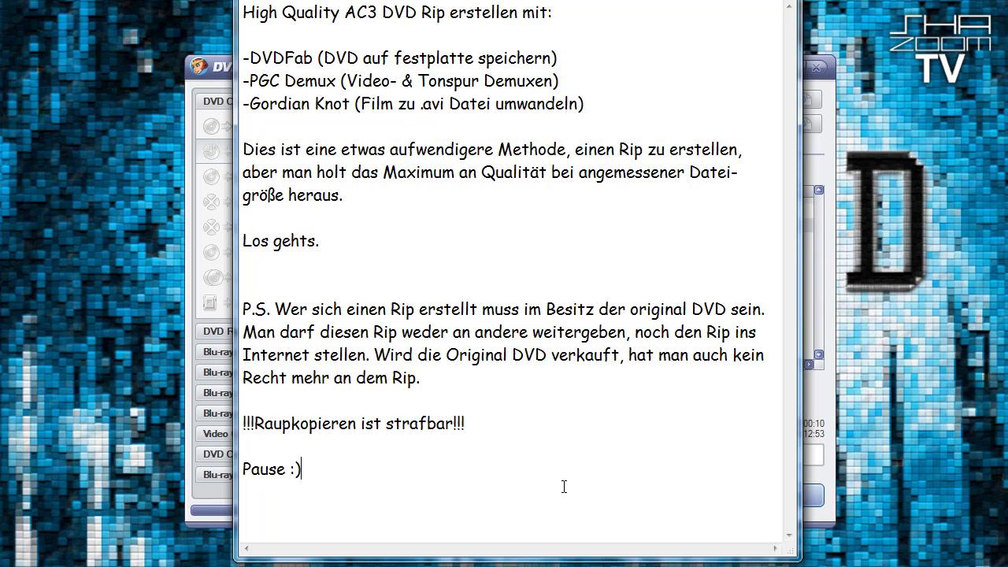
left_click_drag(513, 484, 207, 495)
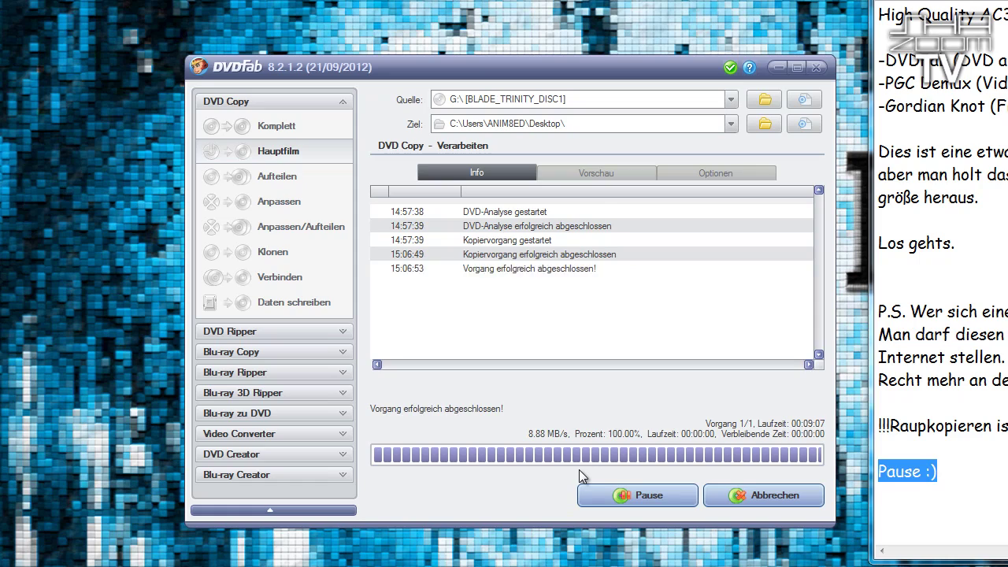
Close the copied disc's folder window, acknowledge the completed copy, and exit DVDFab
left_click(561, 289)
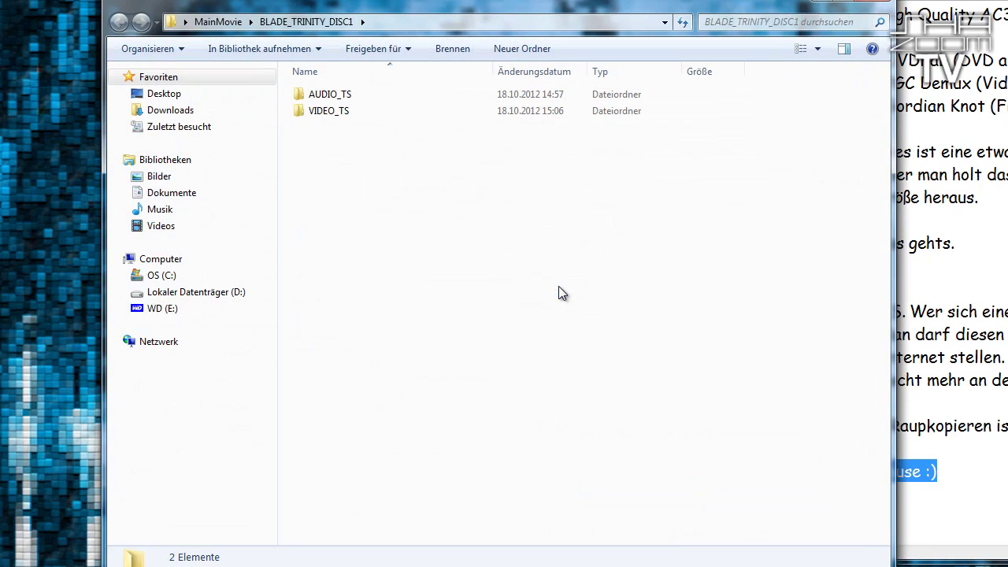
left_click(888, 5)
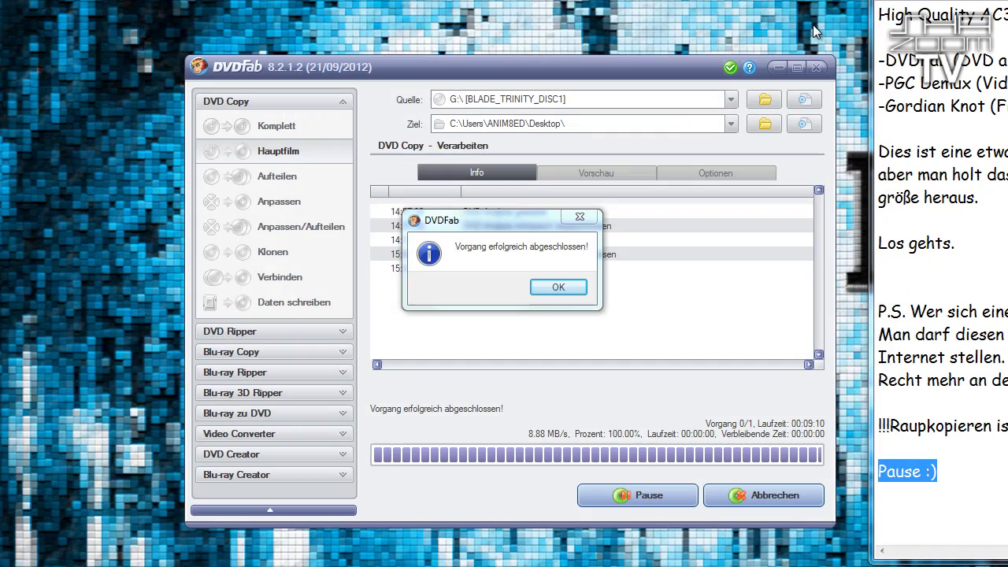
left_click(555, 288)
left_click(756, 504)
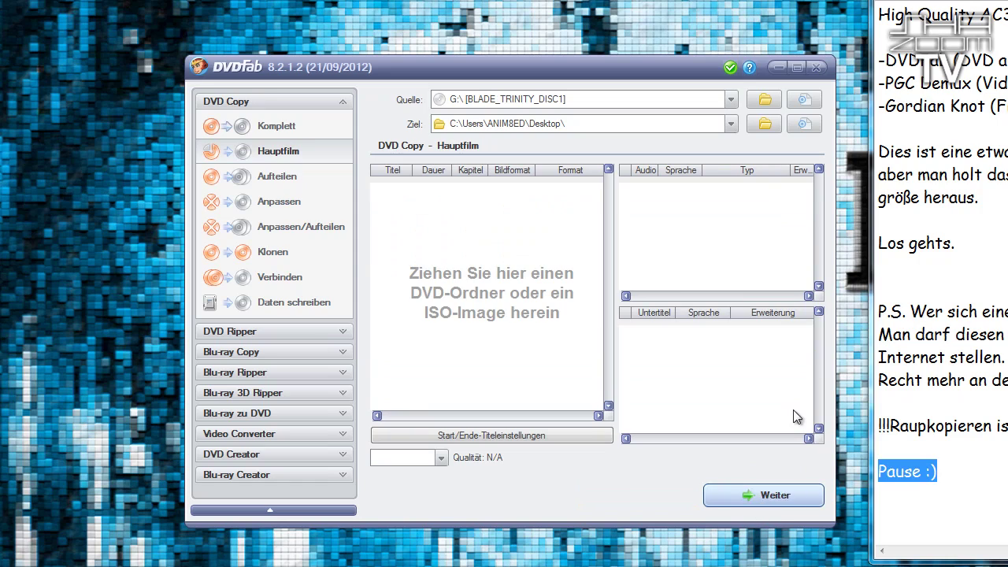
left_click(816, 69)
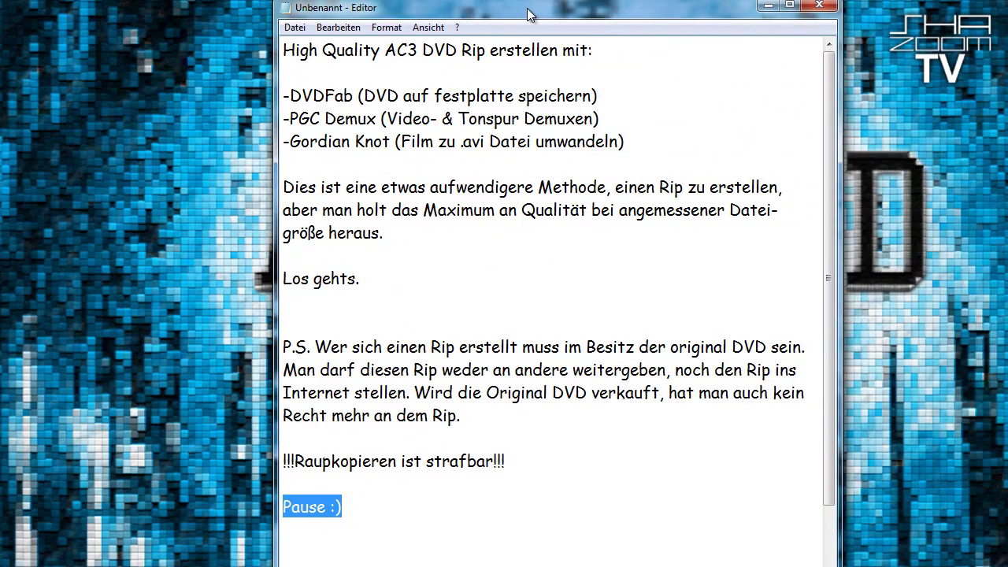
Highlight the PGC Demux line in the notes, launch PgcDemux from the PgcDemux_1205_exe folder, and minimize the notes
left_click_drag(604, 118, 273, 118)
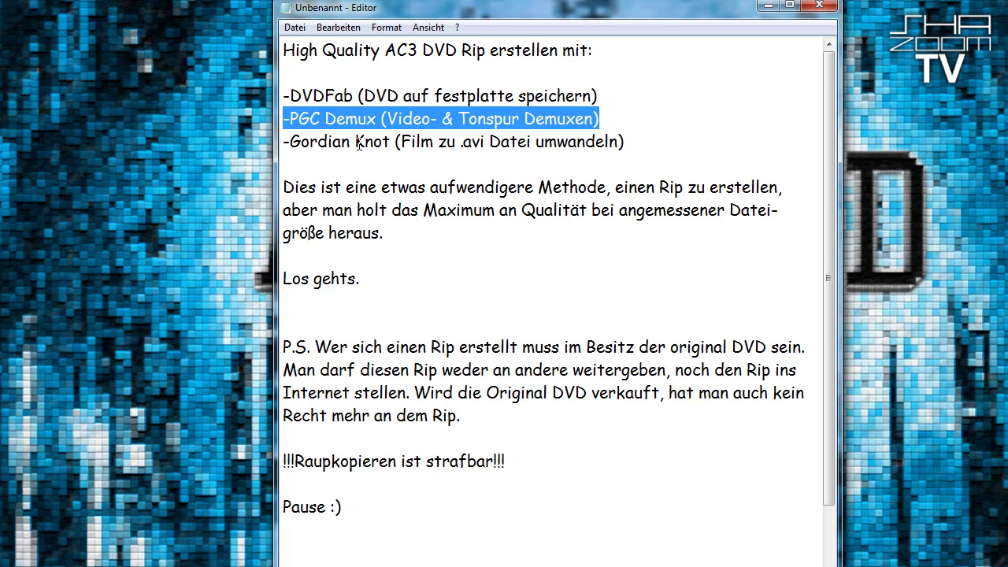
key("alt+Tab")
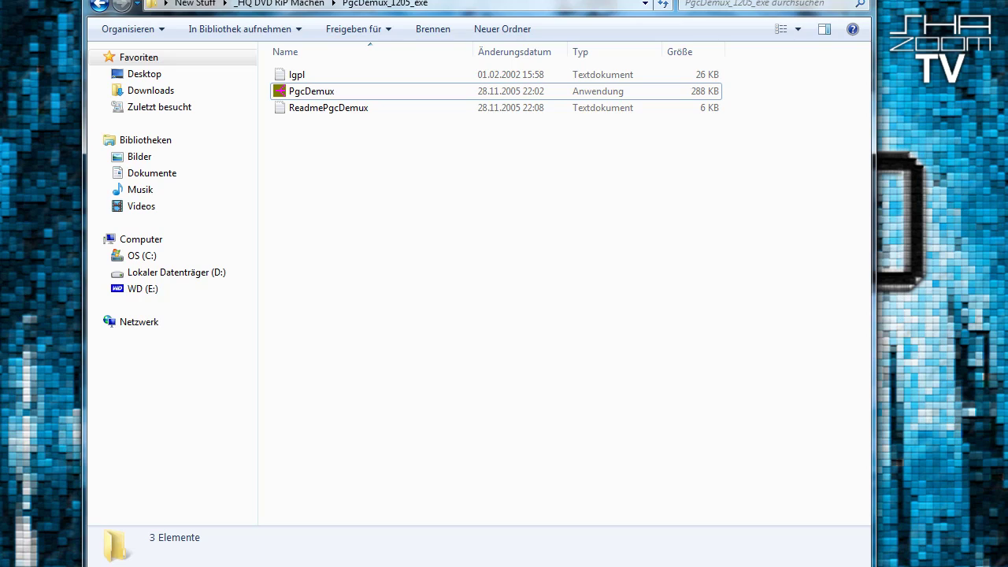
double_click(282, 93)
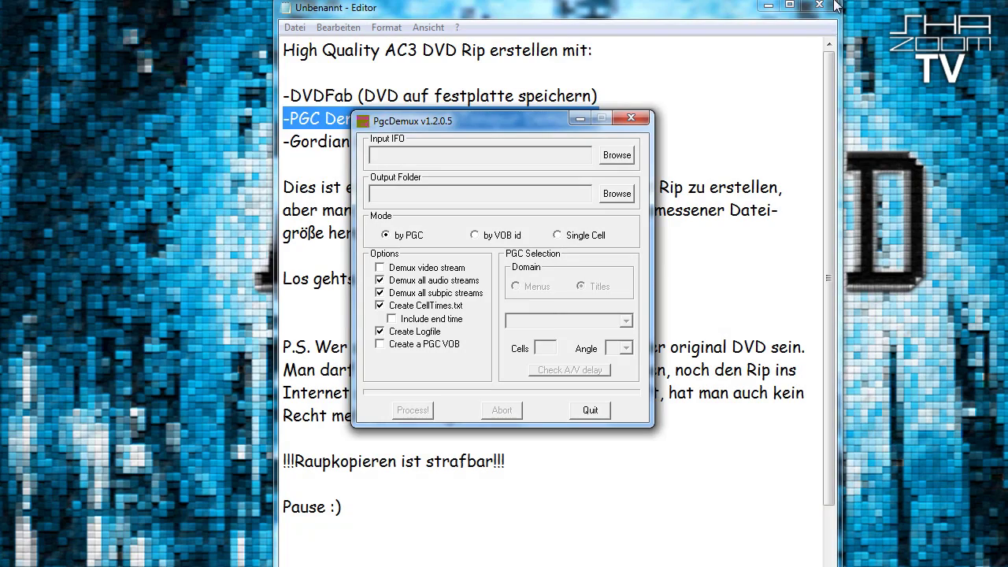
left_click(769, 5)
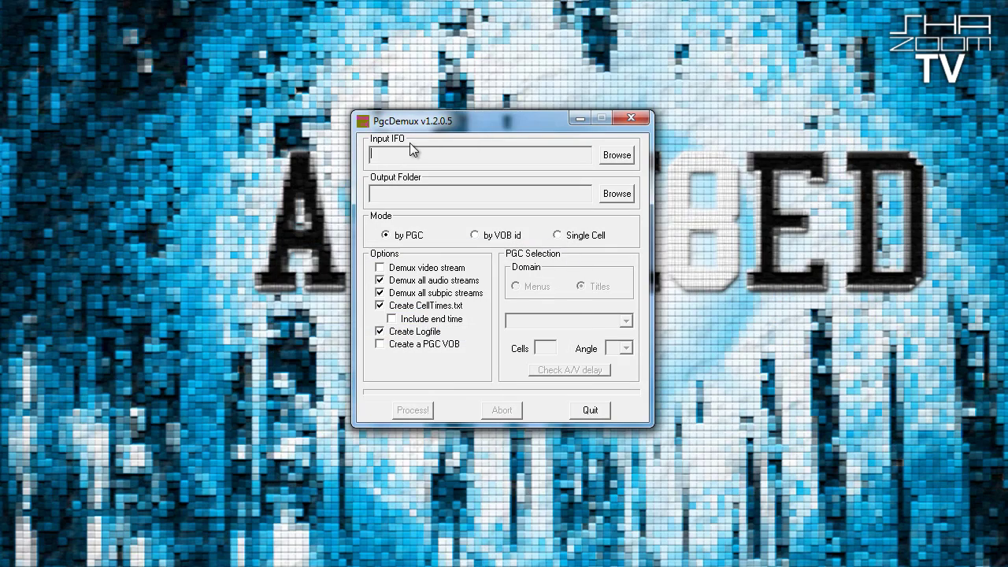
Load VTS_01_0 from the Desktop folder MainMovie\BLADE_TRINITY_DISC1\VIDEO_TS as the input IFO
left_click(607, 157)
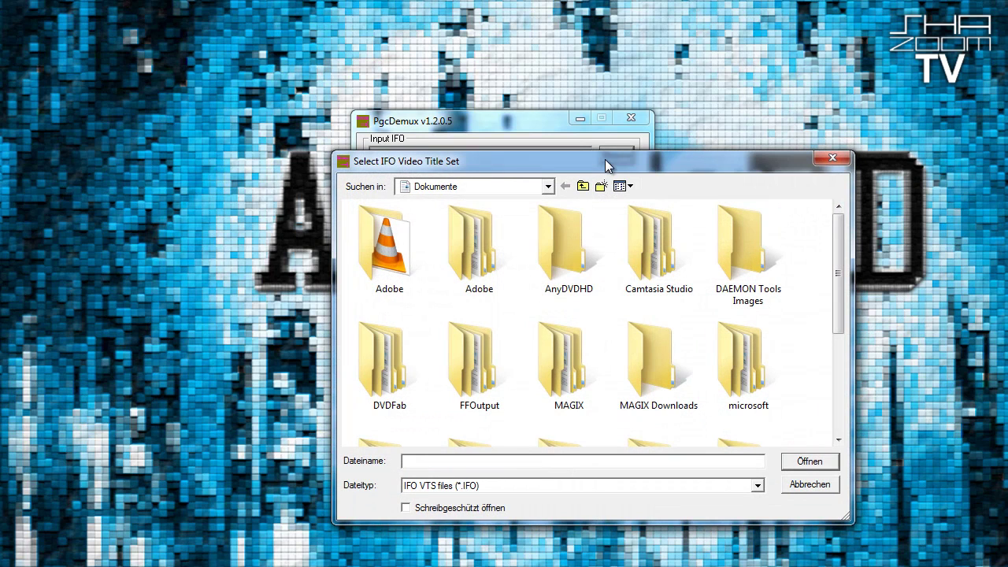
left_click(533, 186)
left_click(454, 206)
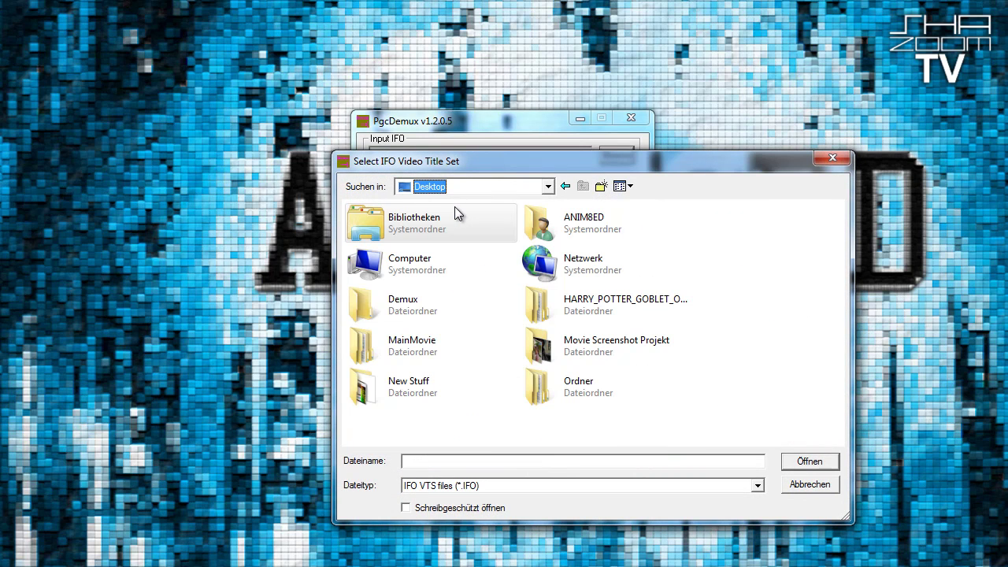
left_click(401, 353)
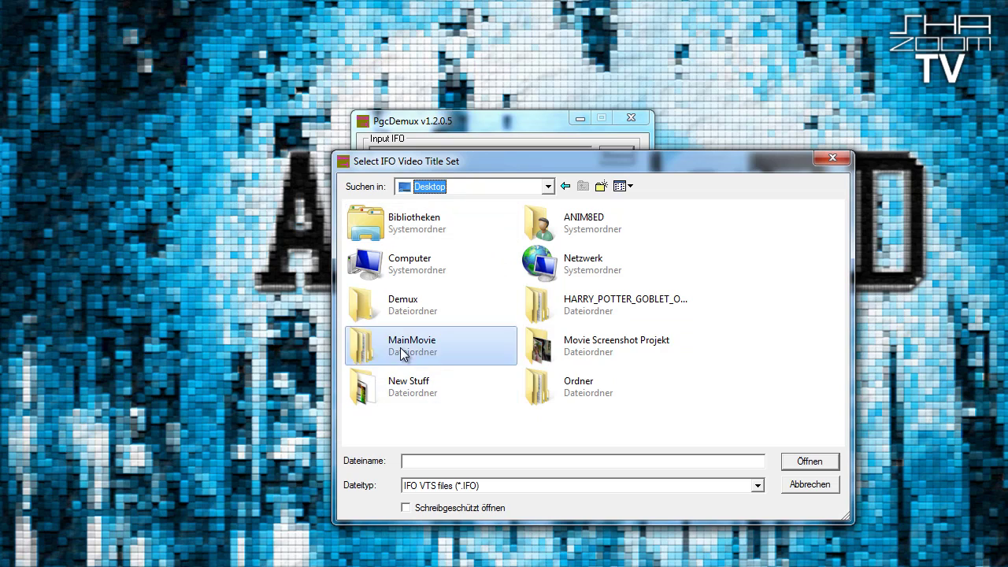
double_click(402, 353)
left_click(388, 228)
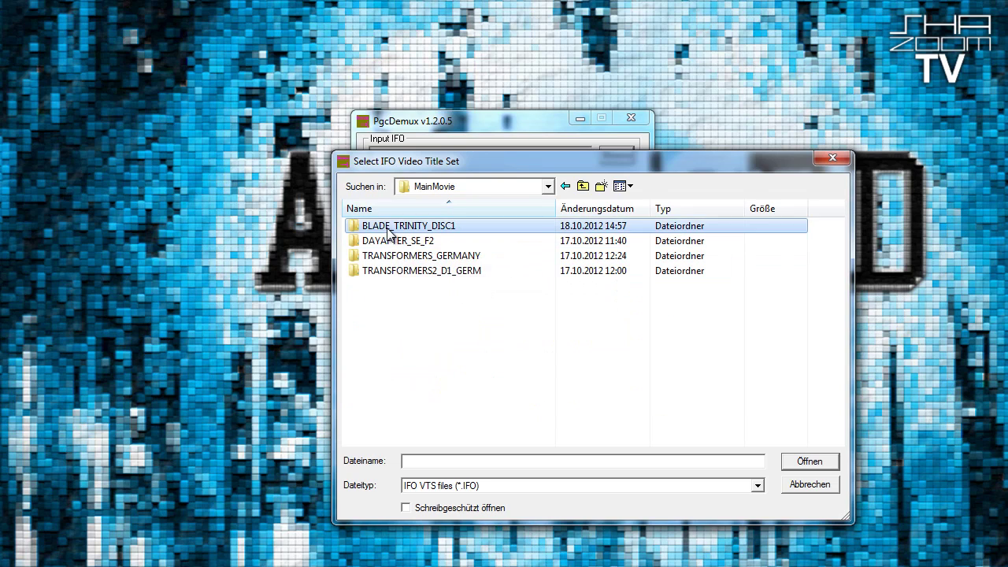
double_click(388, 228)
left_click(367, 243)
double_click(367, 242)
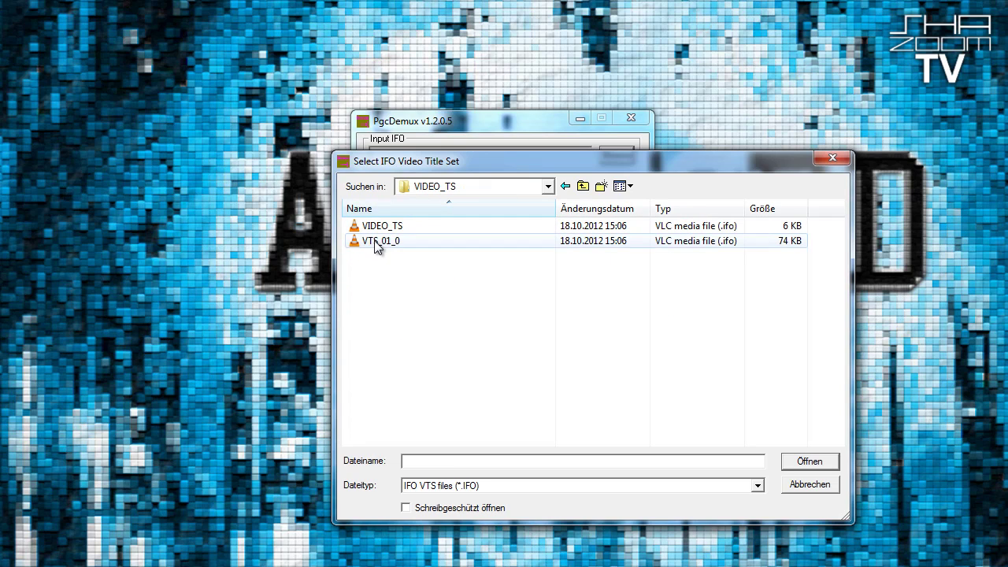
left_click(376, 243)
double_click(384, 244)
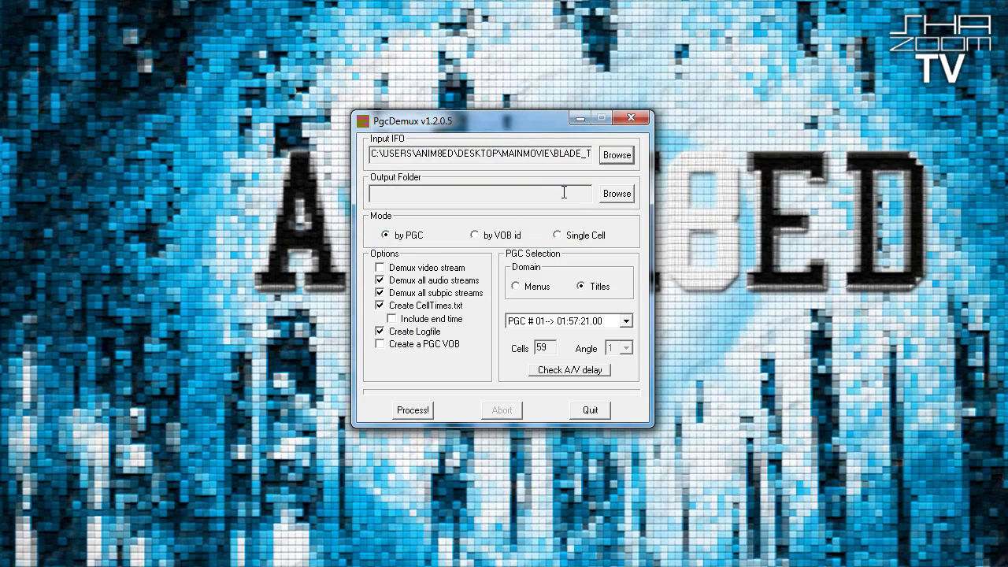
Set the output folder to the Demux folder on the Desktop
left_click(616, 193)
left_click_drag(614, 198, 611, 290)
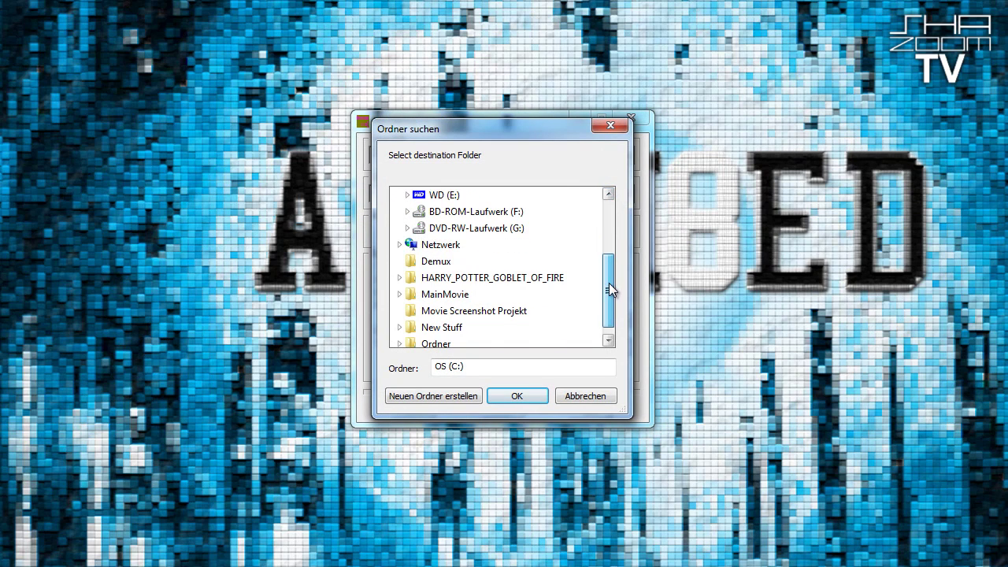
left_click(437, 261)
left_click(508, 397)
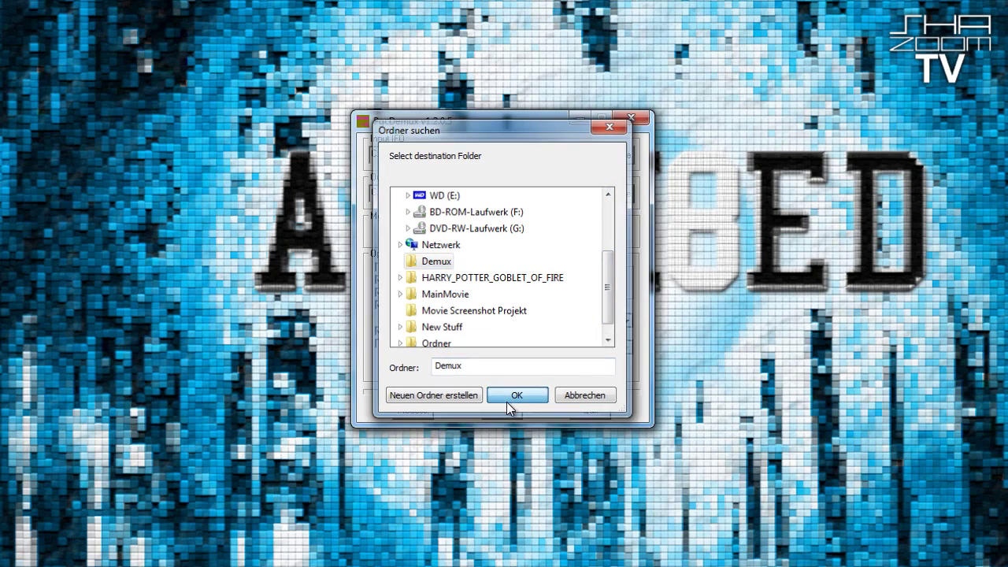
Enable video stream demuxing, disable subpic streams, CellTimes.txt and the logfile, and start processing
left_click(397, 306)
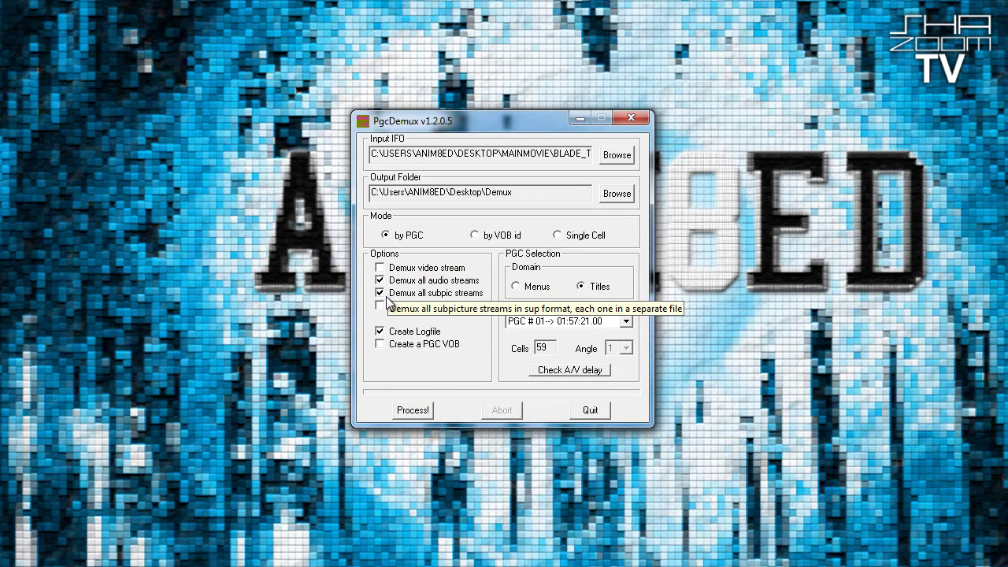
left_click(380, 267)
left_click(380, 293)
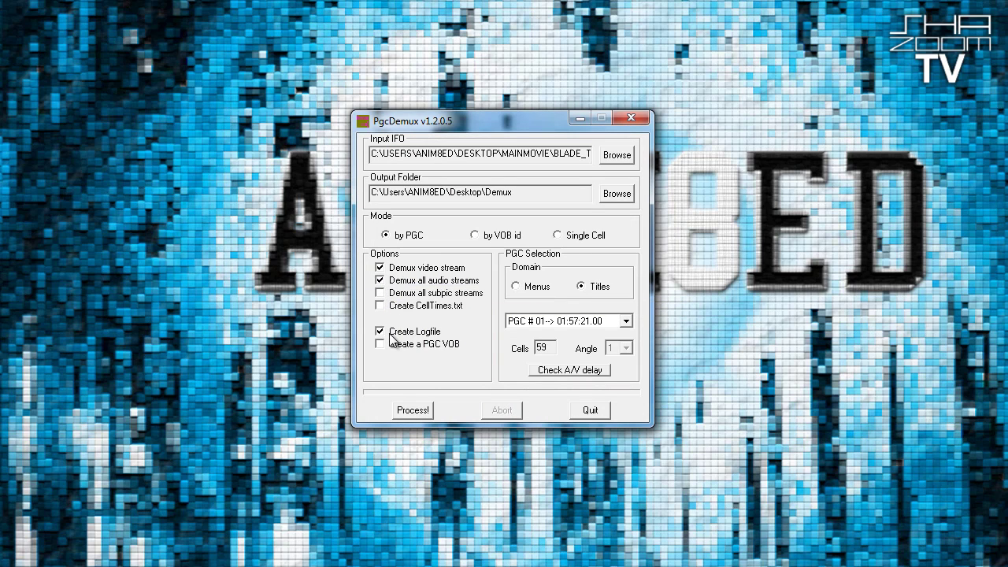
left_click(392, 336)
left_click(409, 413)
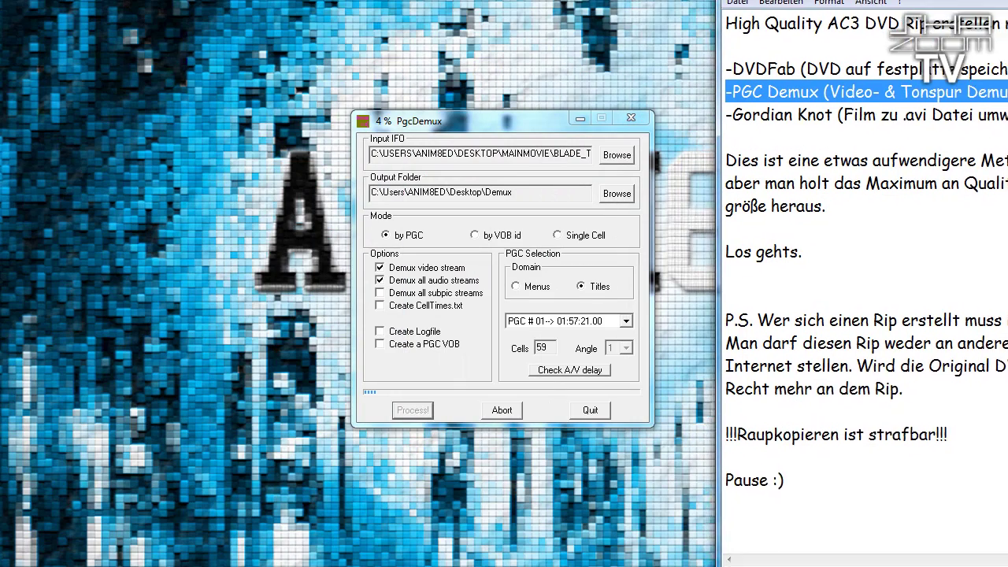
Highlight the "Pause :)" line in the notes, acknowledge the finished demux, and quit PgcDemux
left_click_drag(836, 447, 709, 463)
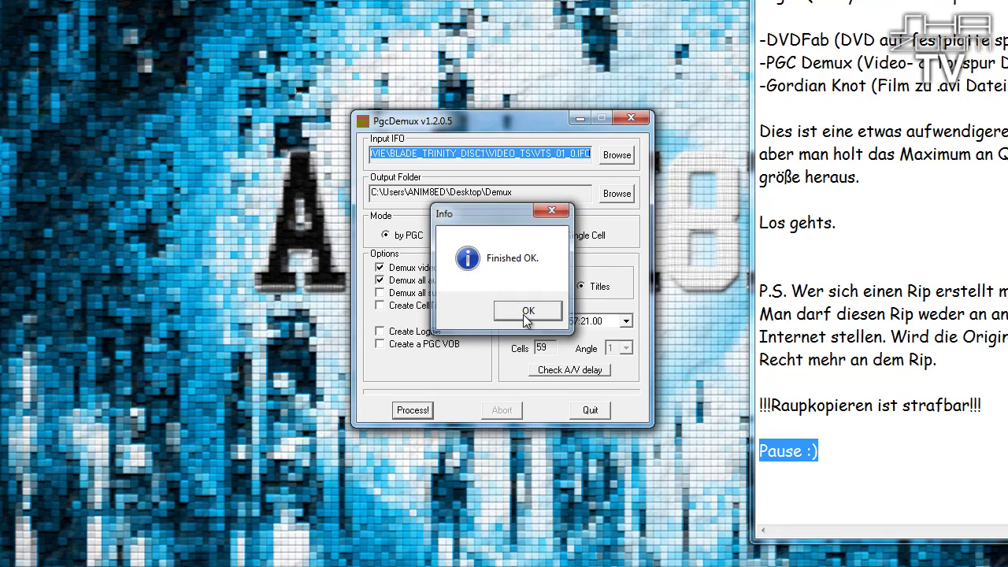
left_click(526, 312)
left_click(590, 409)
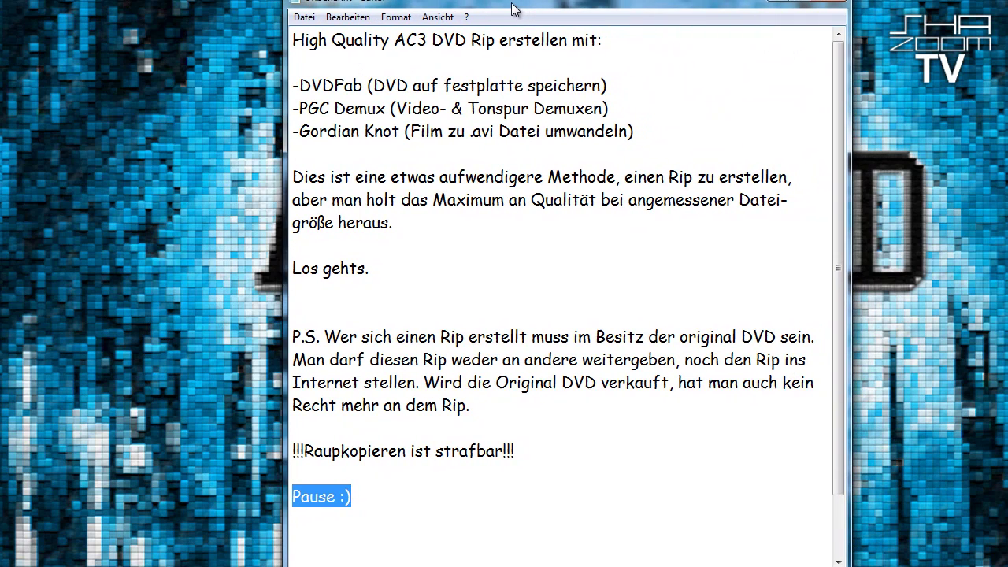
Highlight the Gordian Knot line in the notes and launch Gordian Knot
left_click_drag(663, 133, 285, 126)
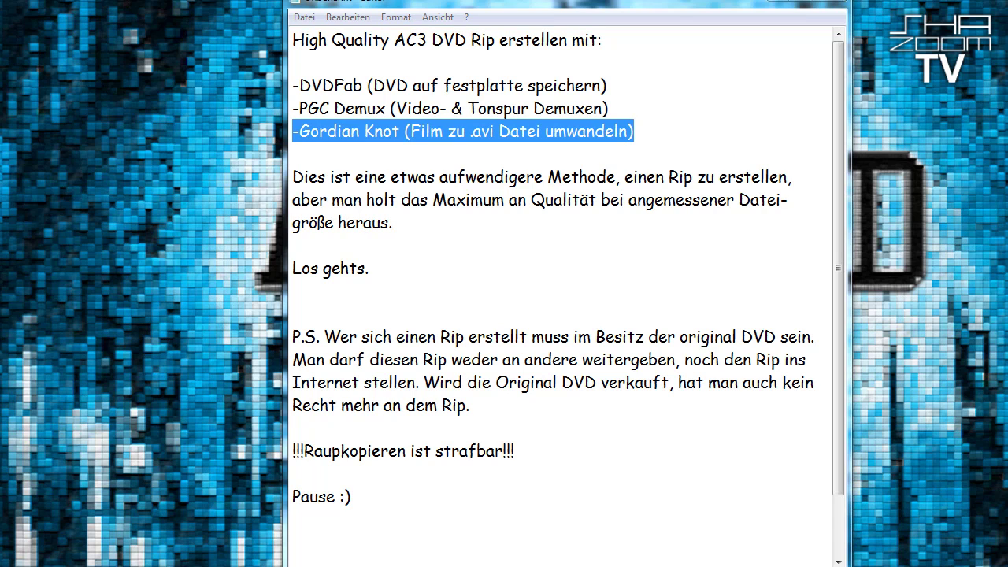
key("super")
type("dvdfab")
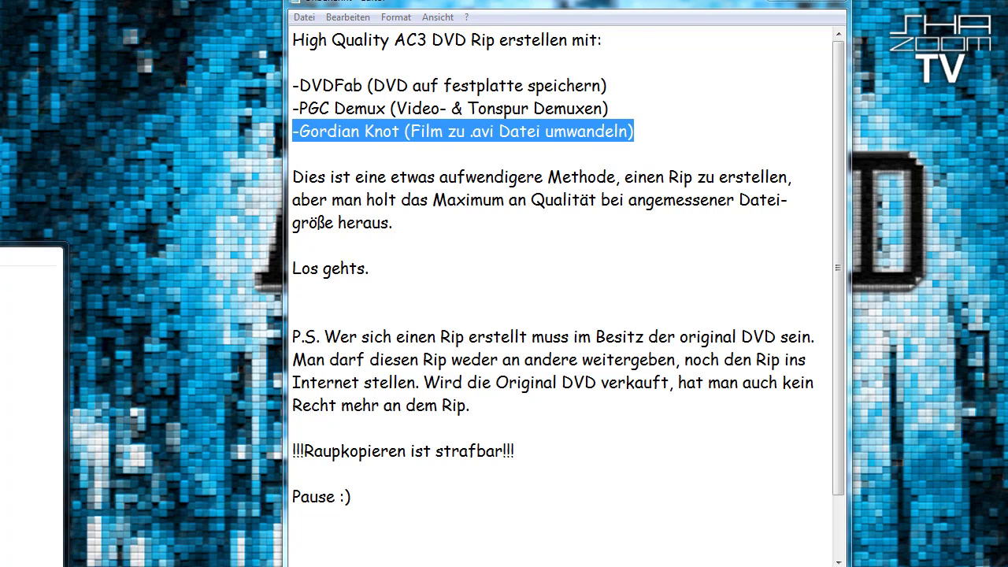
key("Return")
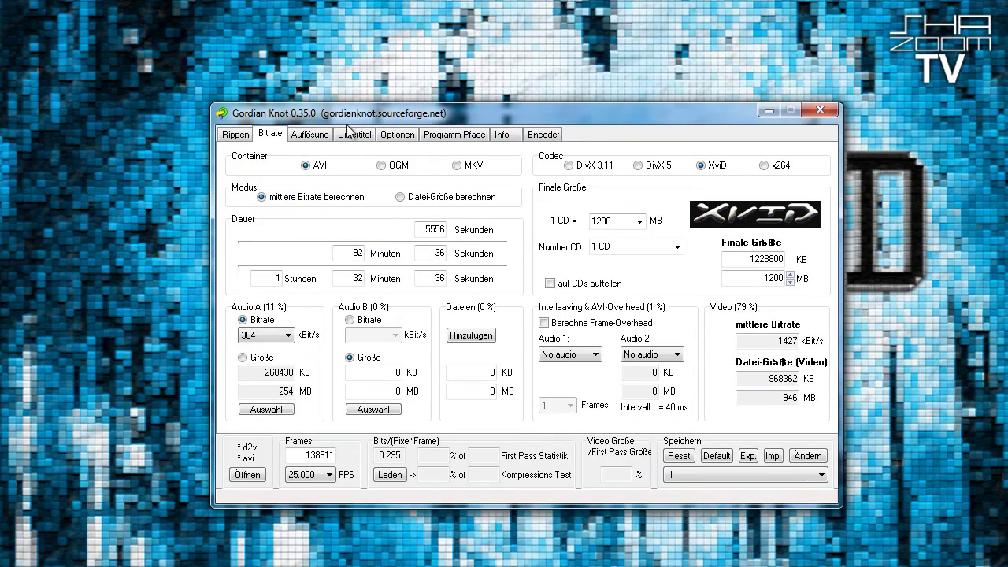
Start DGIndex from Gordian Knot's VOB preparation section and load VideoFile from the Demux folder
left_click(234, 135)
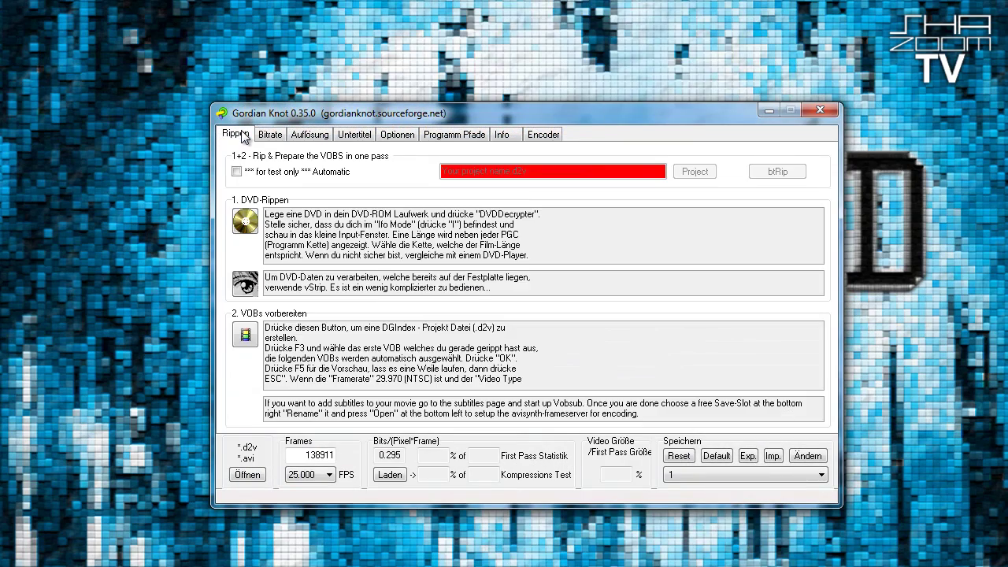
left_click(246, 336)
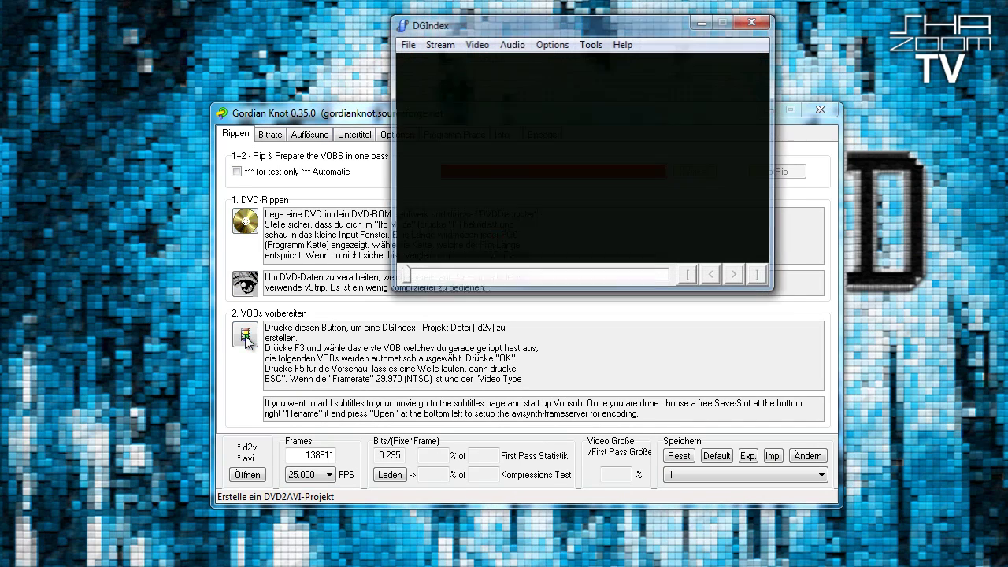
left_click_drag(504, 19, 579, 74)
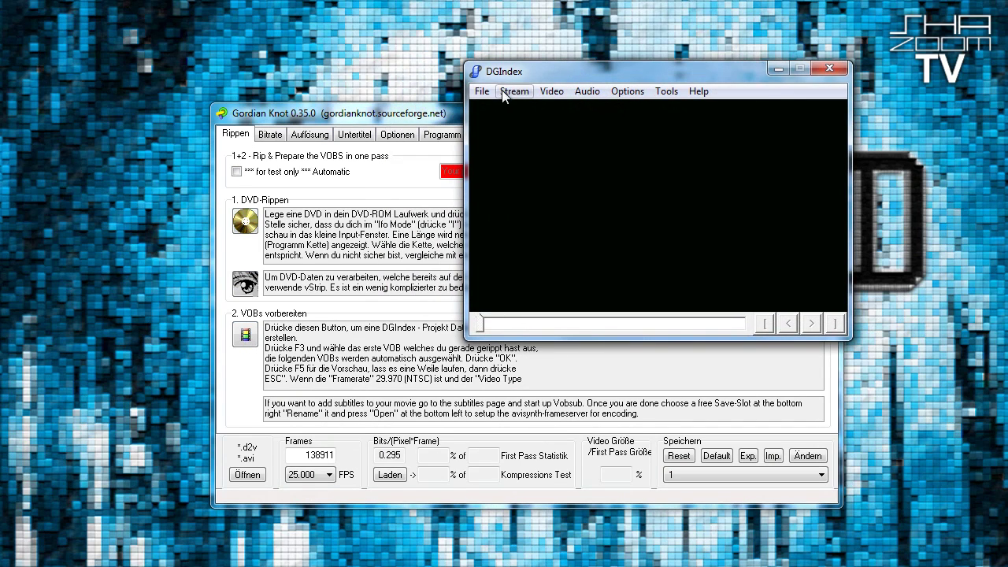
left_click(481, 91)
left_click(511, 109)
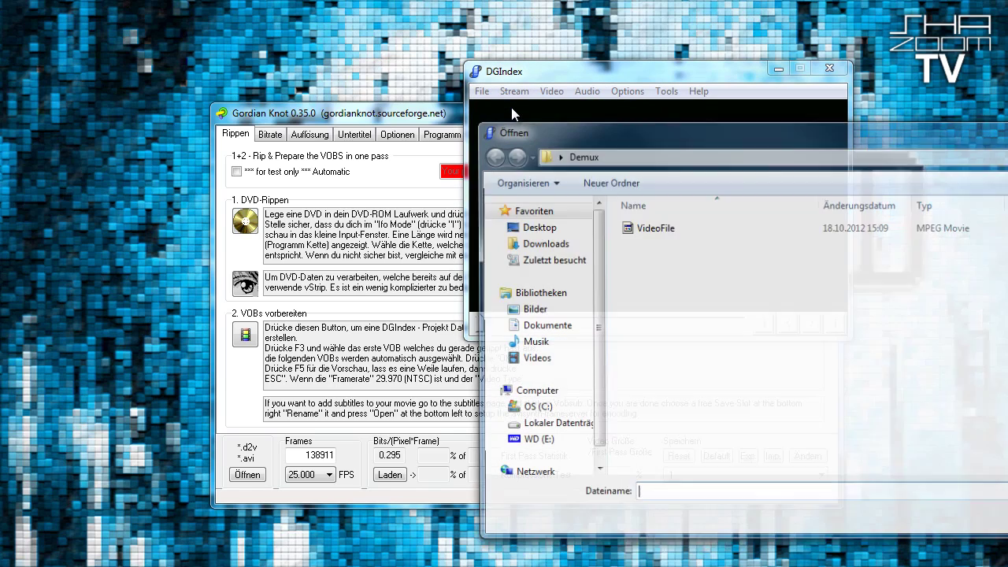
left_click(650, 227)
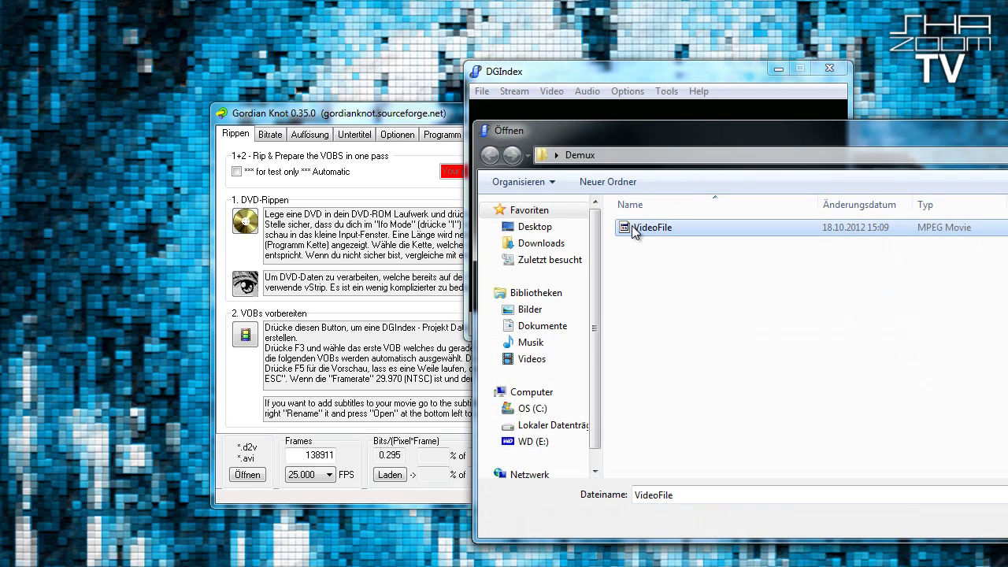
double_click(649, 228)
left_click(853, 337)
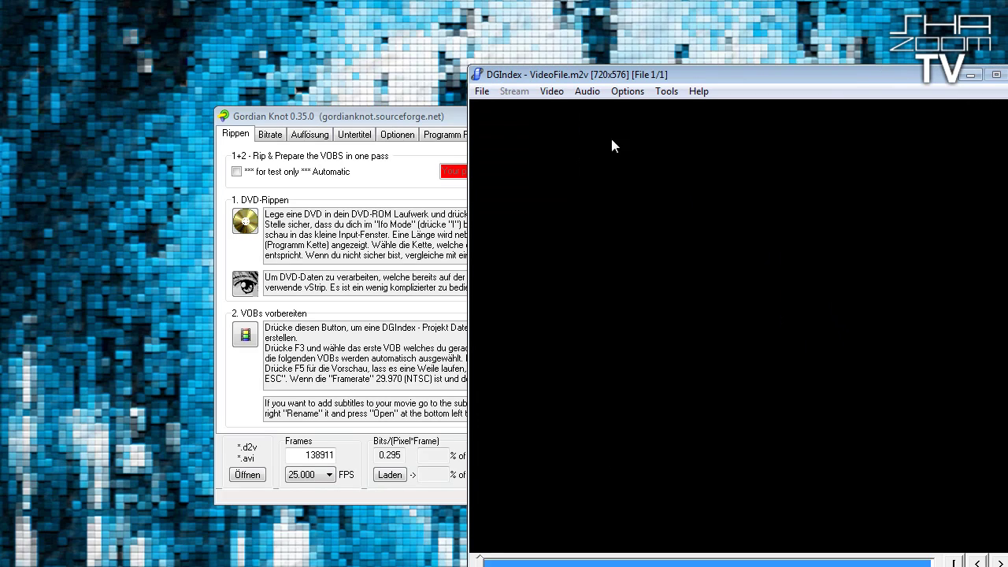
Set the field operation to Honor Pulldown Flags and save the DGIndex project as VideoFile in the Demux folder
left_click(557, 94)
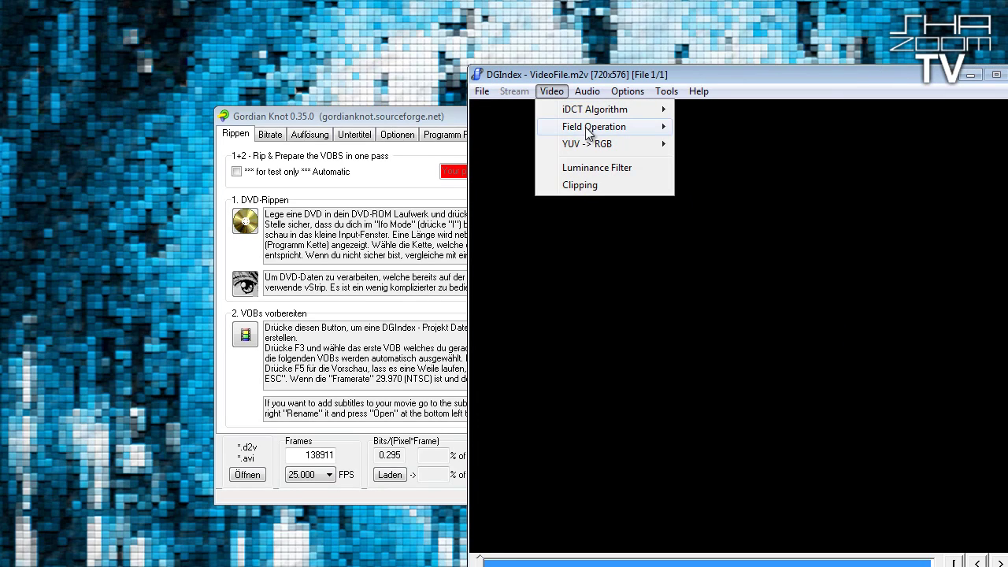
mouse_move(586, 129)
left_click(712, 128)
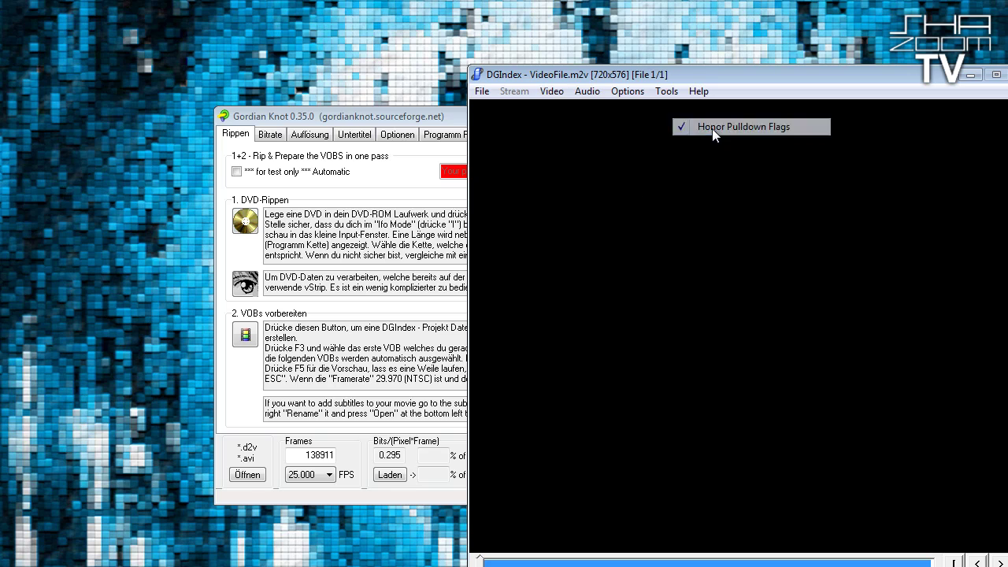
left_click(481, 93)
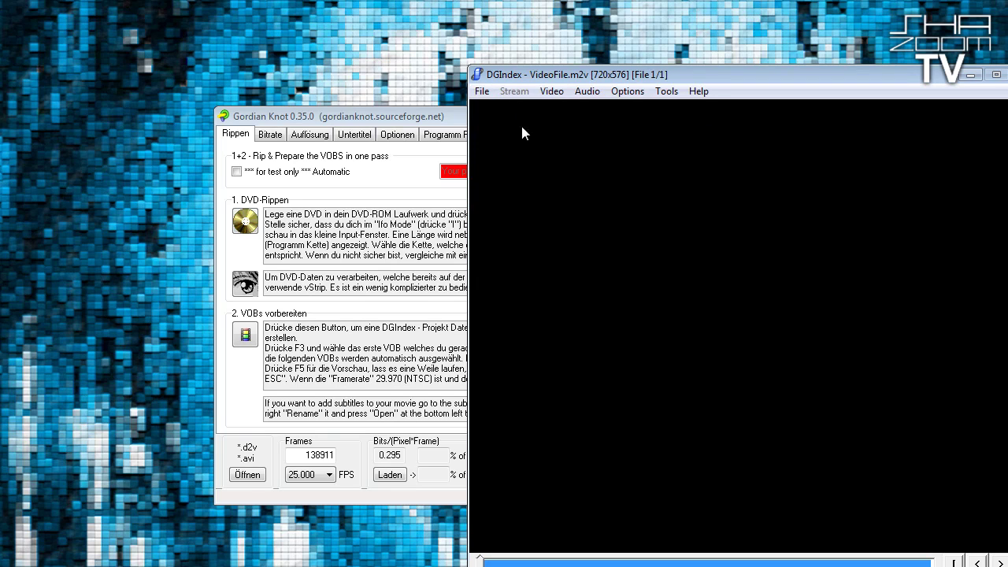
left_click(523, 151)
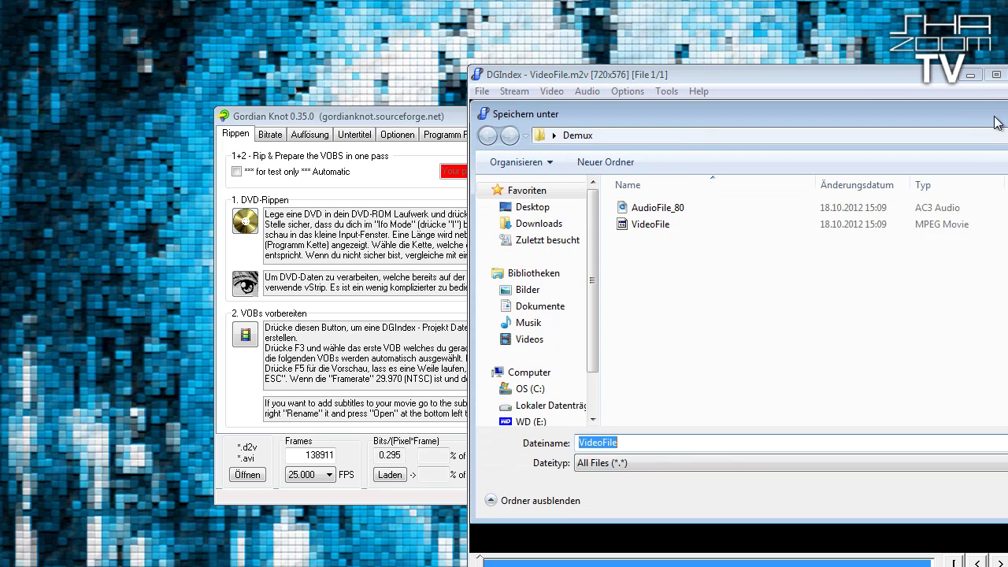
left_click_drag(996, 118, 825, 117)
left_click(920, 499)
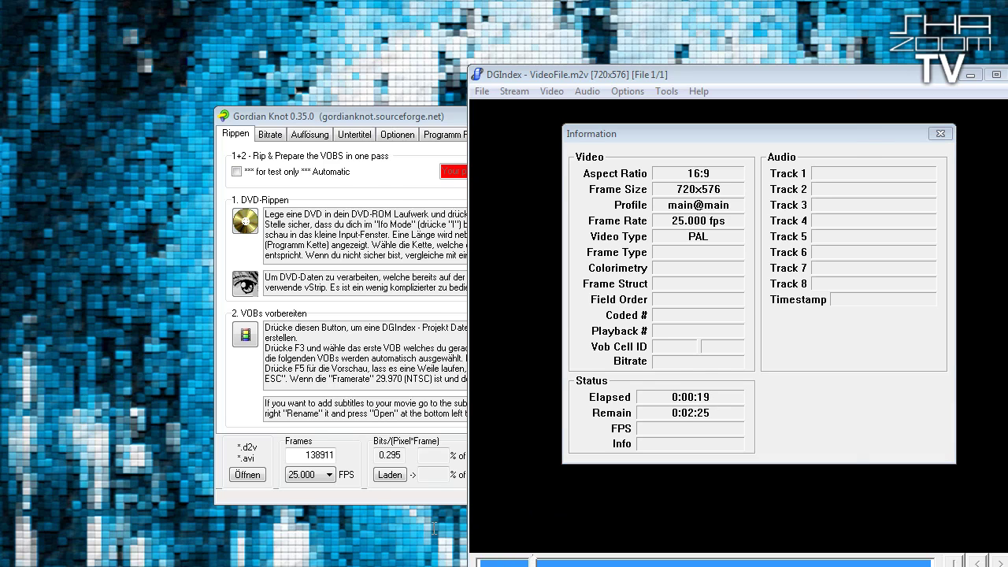
Highlight the "Pause :)" line in the notes while DGIndex runs, and minimize the notes window
key("alt+Tab")
left_click_drag(350, 497, 227, 484)
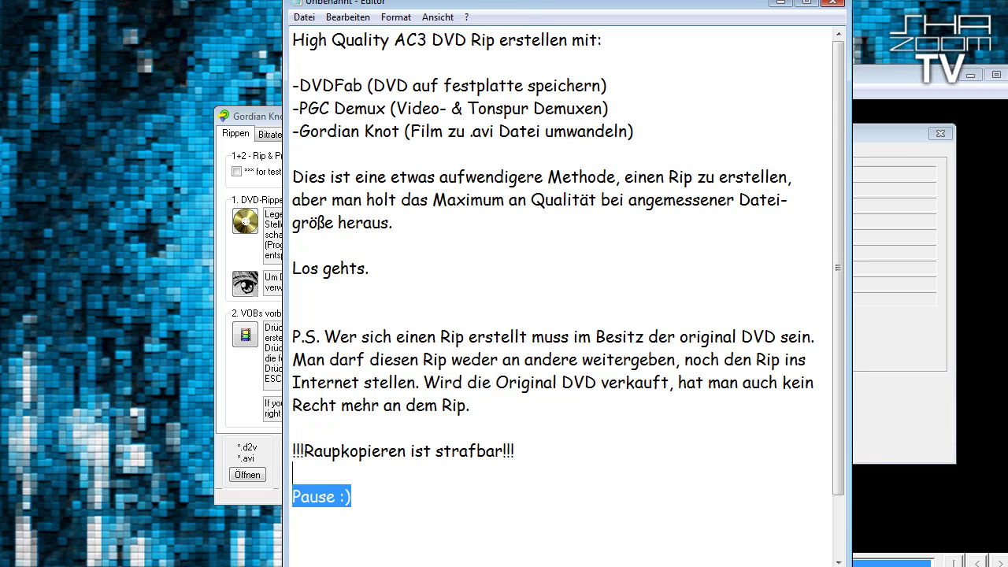
left_click_drag(520, 13, 278, 14)
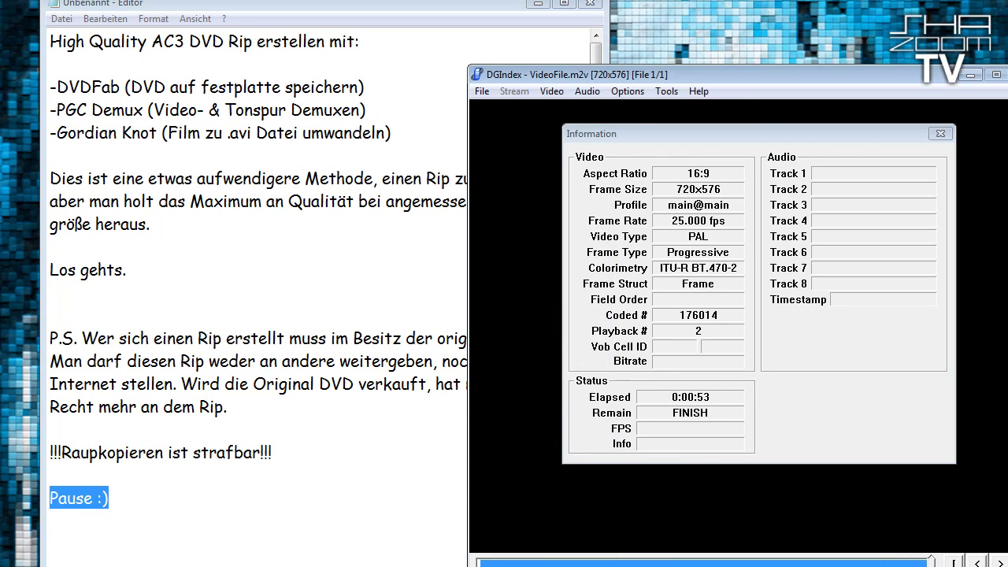
left_click(542, 12)
left_click(538, 3)
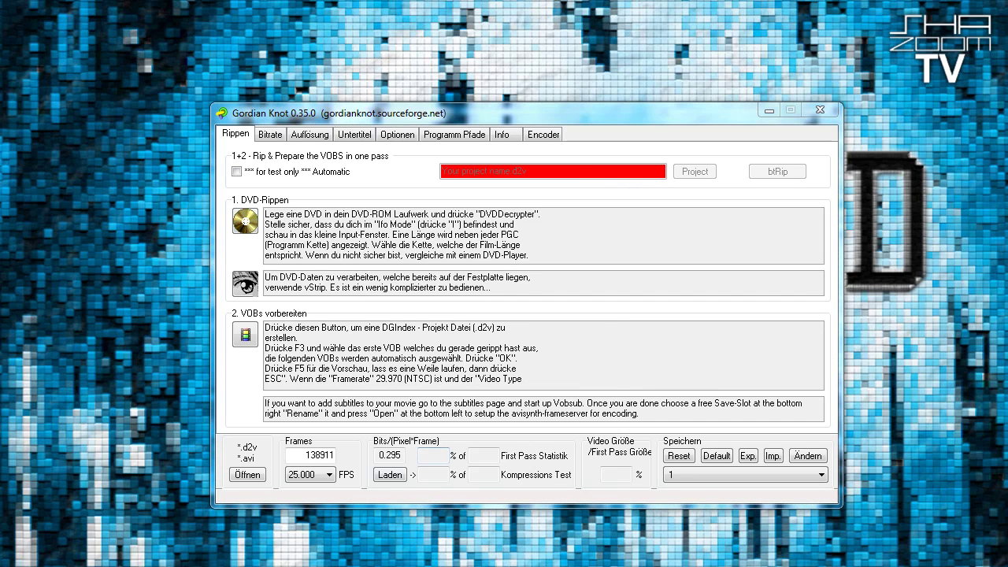
Open VideoFile.d2v from the Demux folder in Gordian Knot and minimize its video preview
left_click(275, 137)
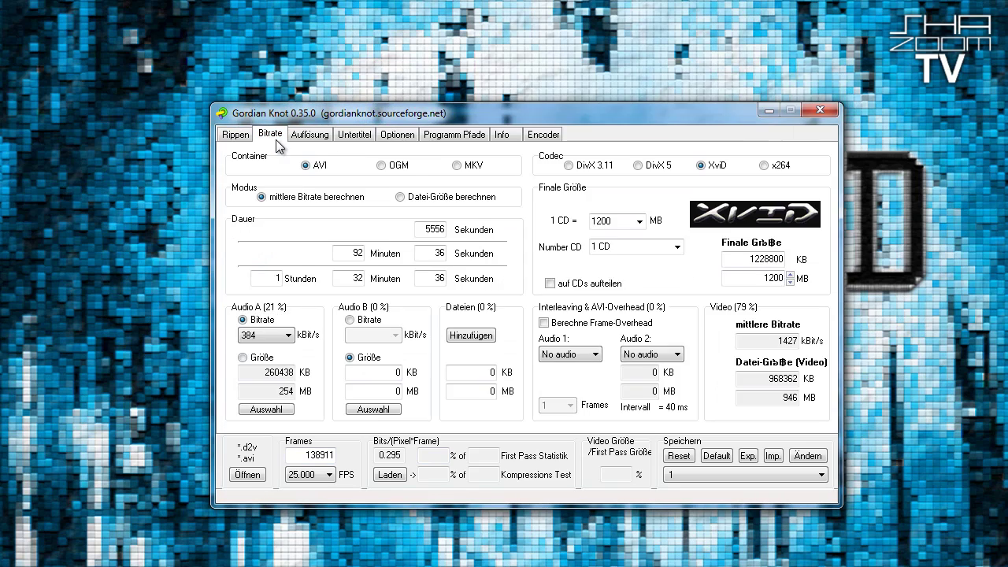
left_click(247, 474)
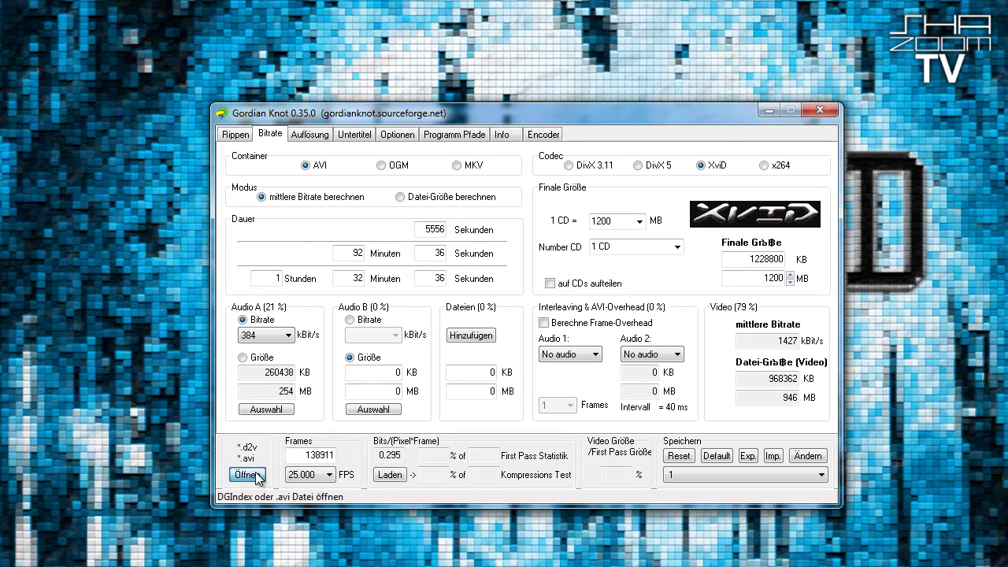
left_click(409, 113)
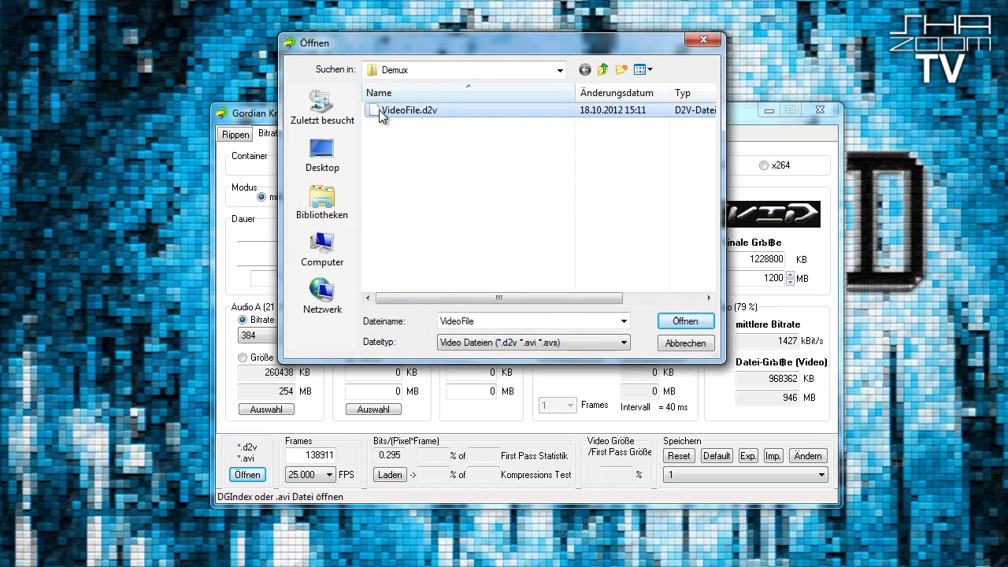
double_click(379, 110)
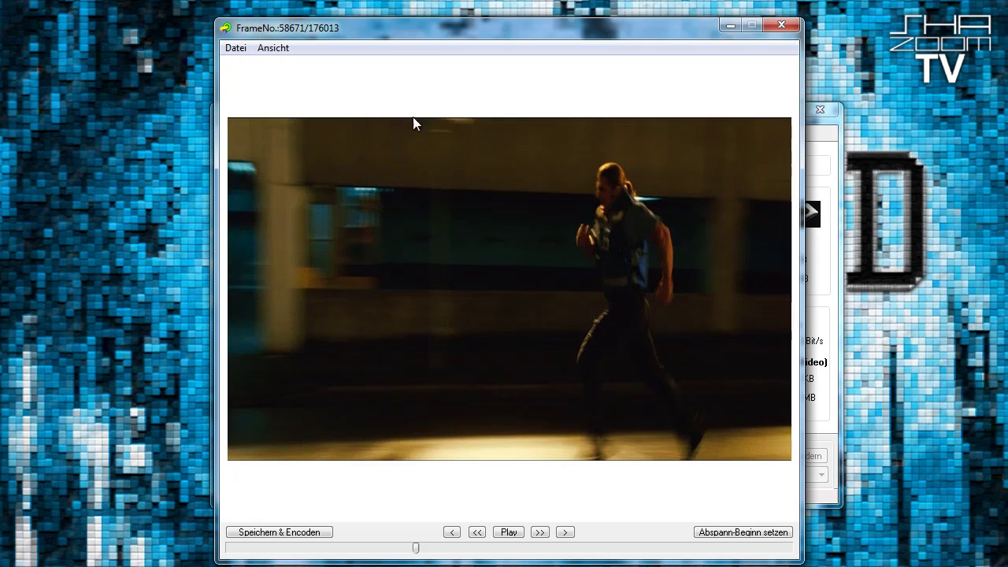
left_click(726, 26)
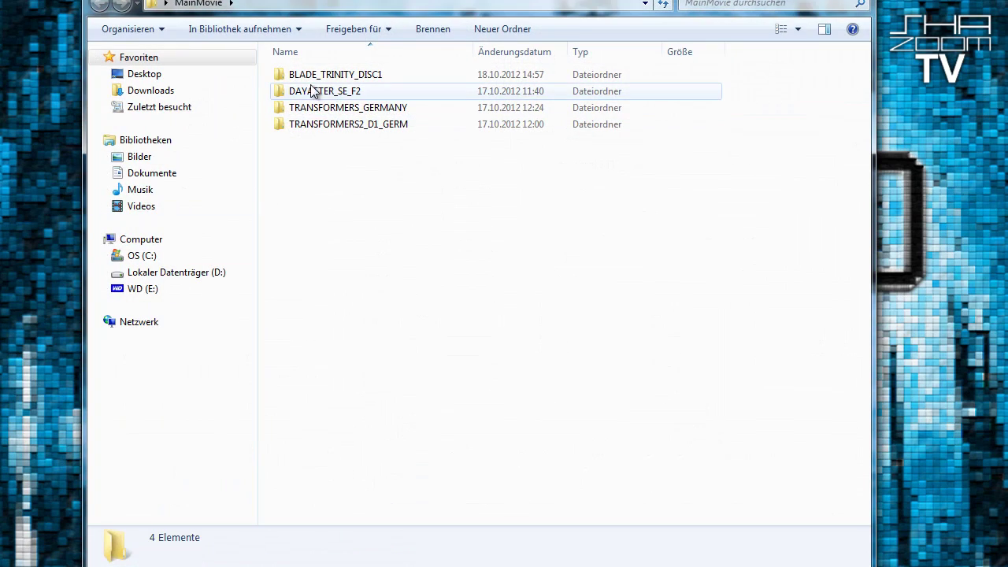
Check the audio bitrate in the file properties of VTS_01_3 in the BLADE_TRINITY_DISC1 VIDEO_TS folder
double_click(309, 75)
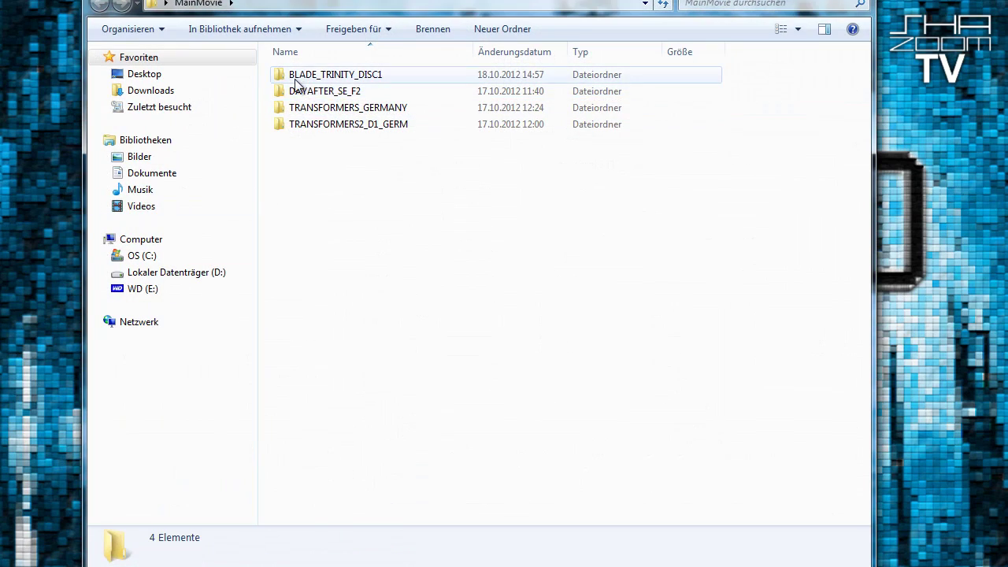
double_click(299, 91)
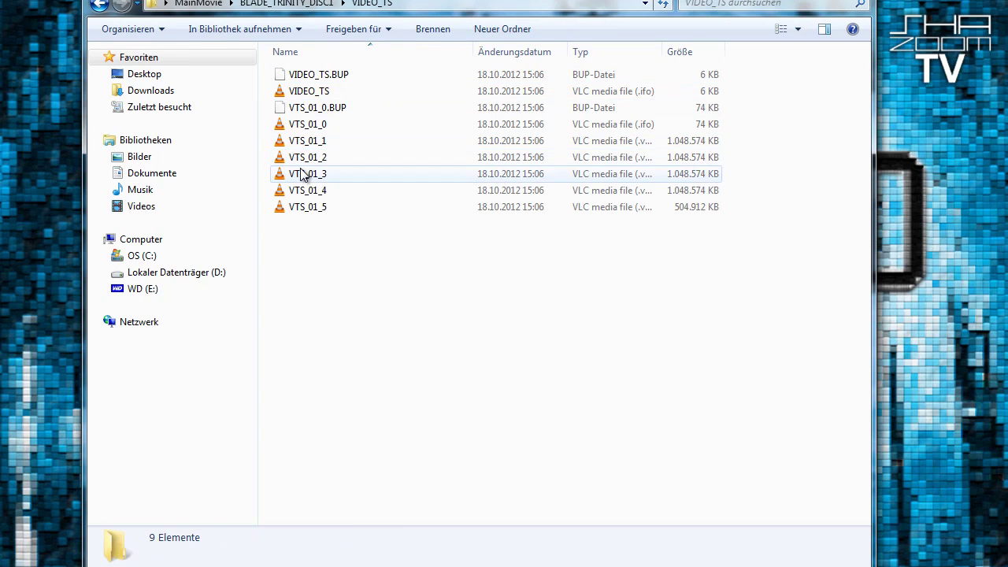
right_click(301, 171)
left_click(365, 454)
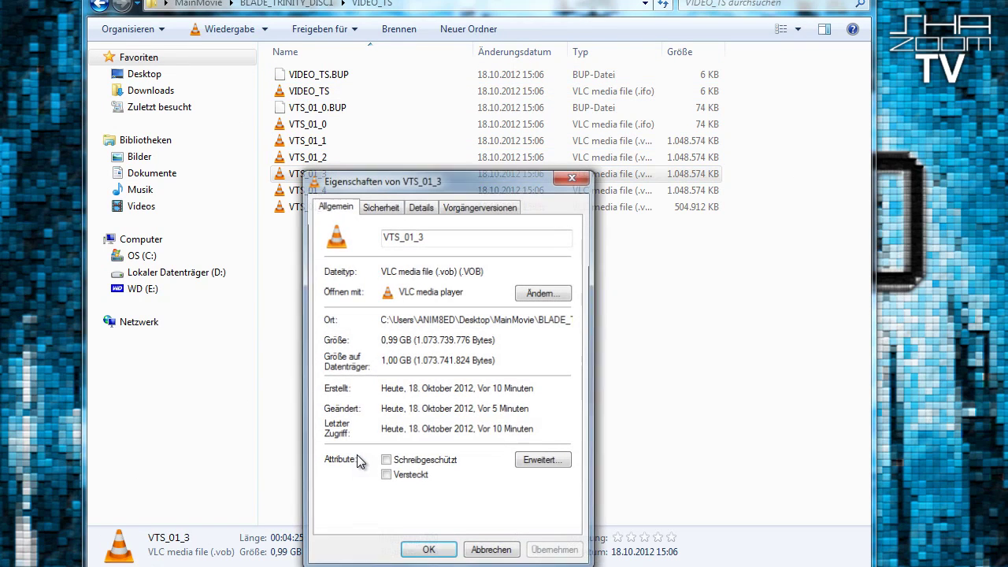
left_click(421, 205)
left_click(484, 463)
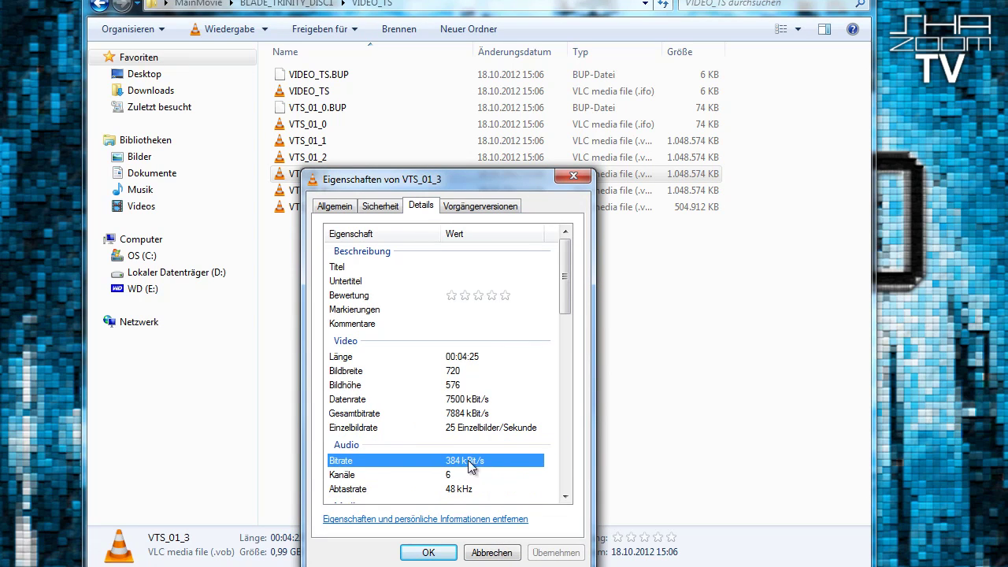
left_click(574, 175)
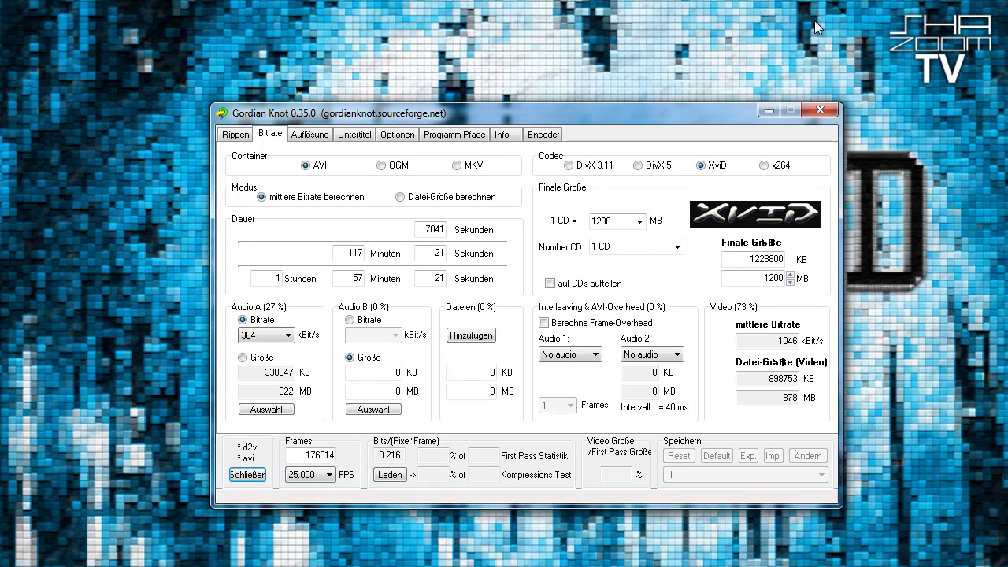
Set the Audio A bitrate to 384 kBit/s and the size of one CD to 1300 MB
left_click(265, 335)
left_click(254, 518)
double_click(619, 226)
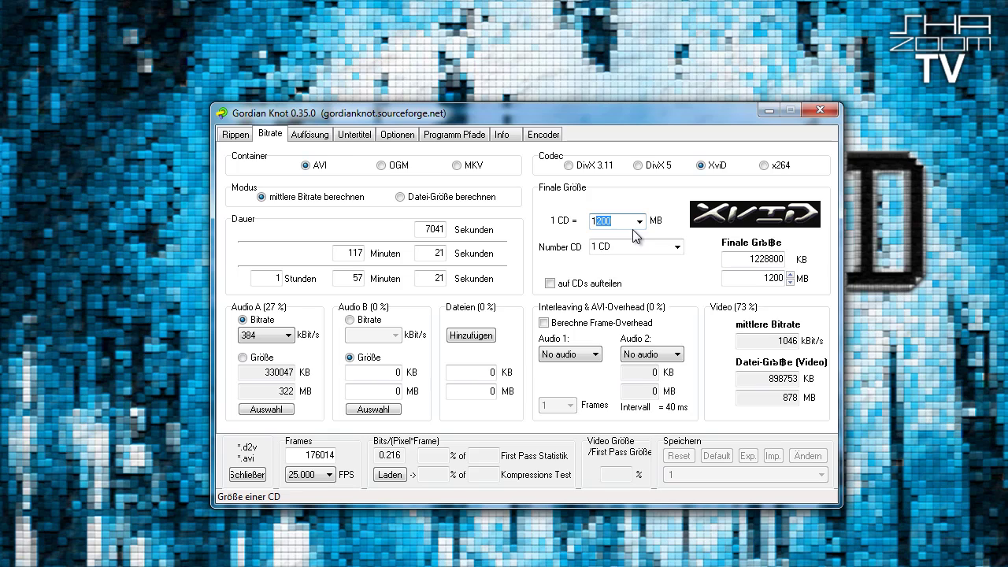
type("1300")
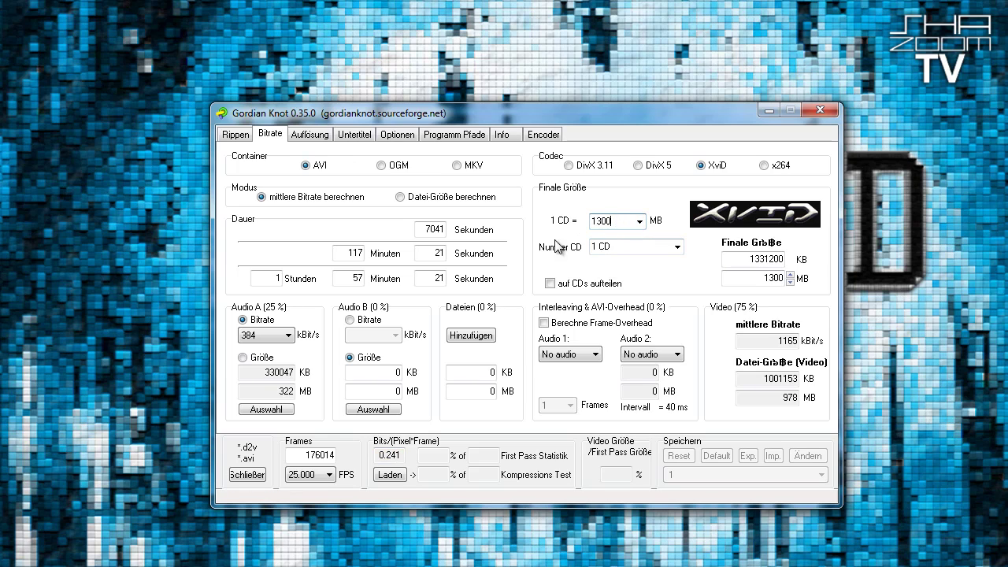
Auto-crop the PAL anamorphic (16:9) video and move the preview forward to a brighter frame
left_click(310, 135)
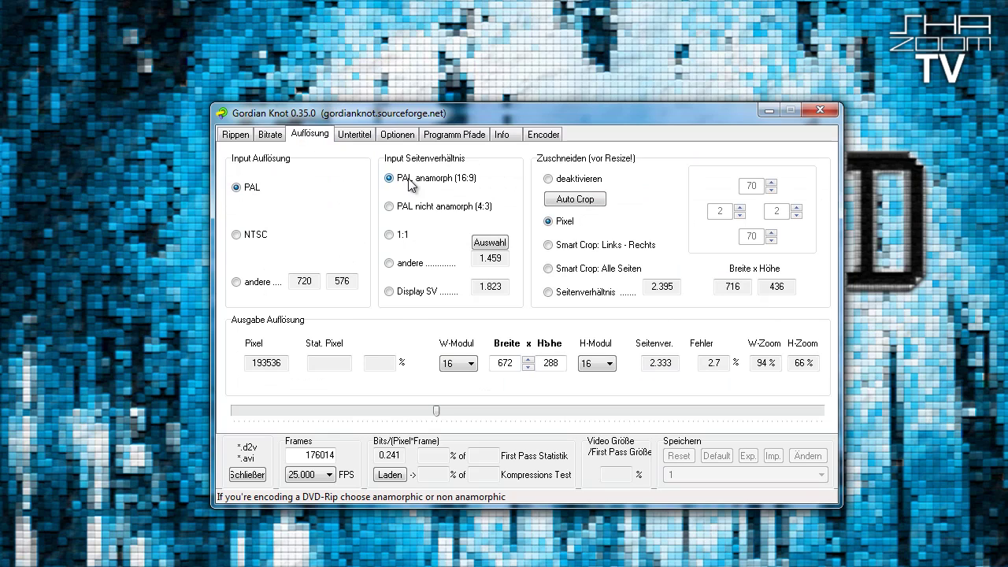
left_click(559, 203)
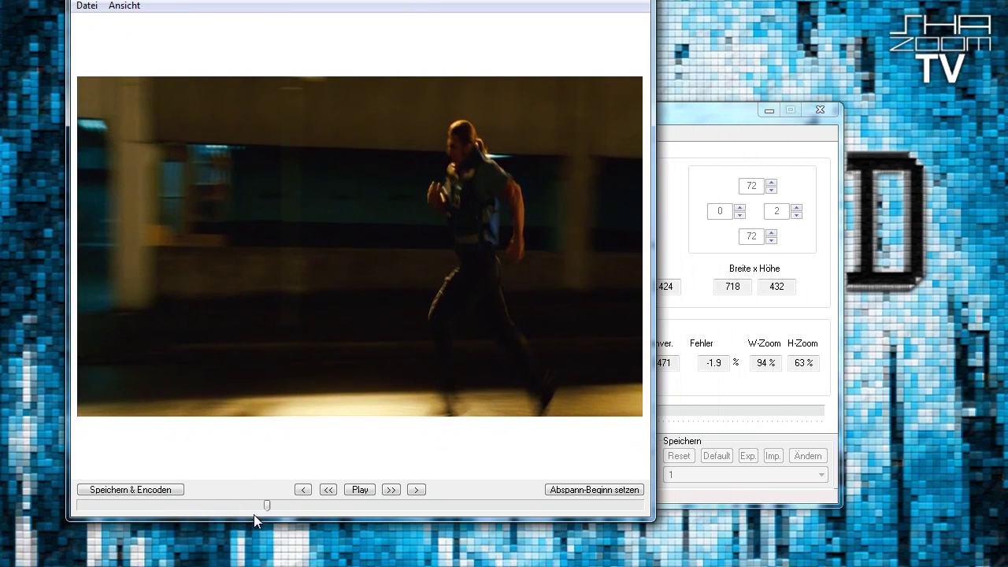
left_click_drag(263, 508, 328, 503)
left_click(716, 107)
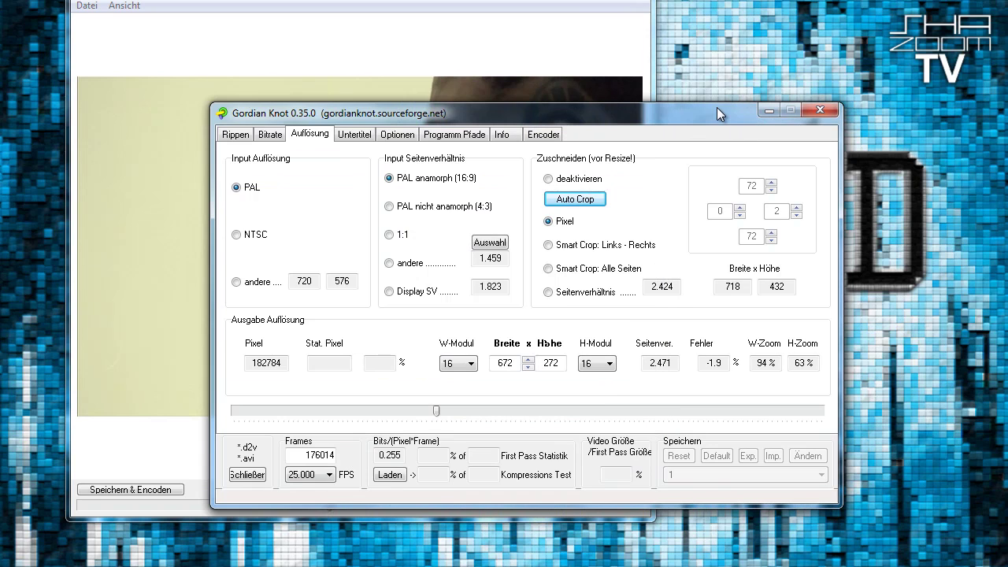
left_click(771, 191)
left_click(770, 191)
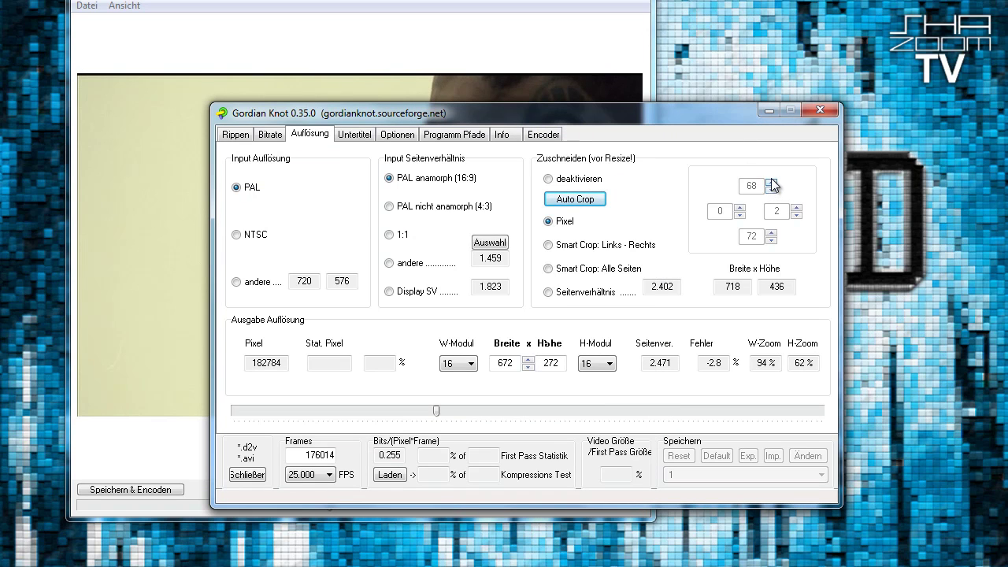
left_click(771, 184)
left_click(771, 184)
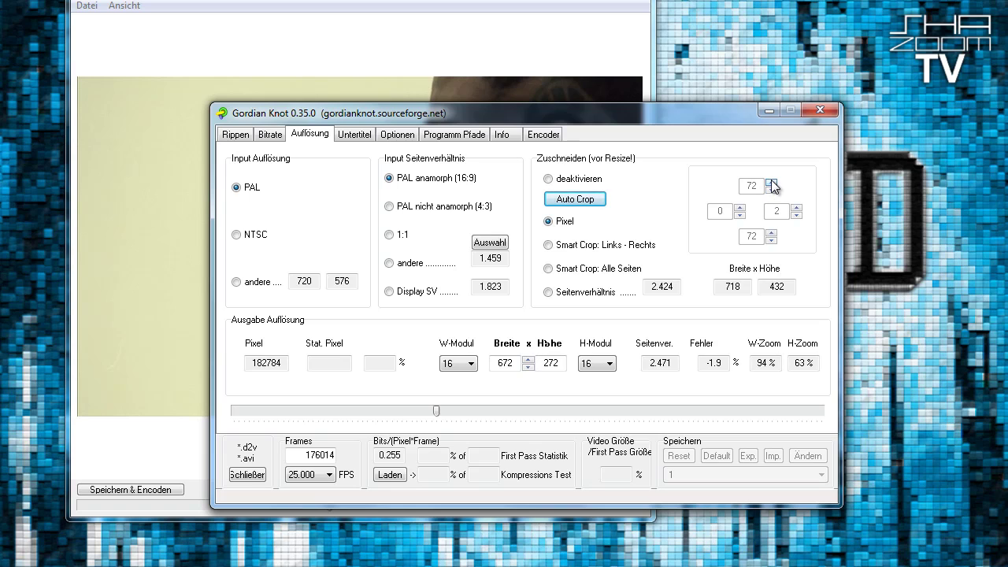
Set the crop to 74 pixels for the picture's upper and lower edges and 2 pixels for its left edge
left_click(771, 183)
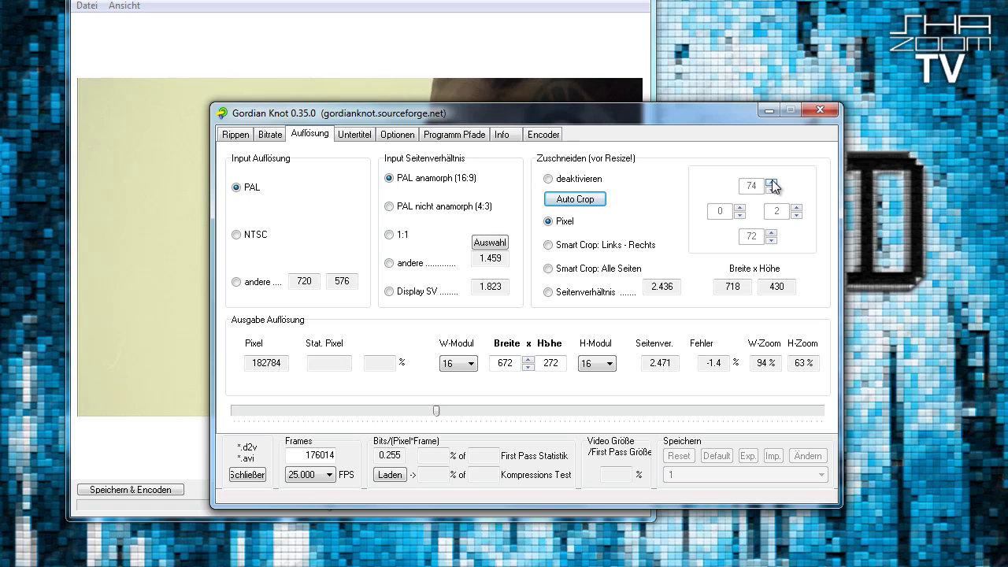
left_click(771, 240)
left_click(771, 233)
left_click(771, 233)
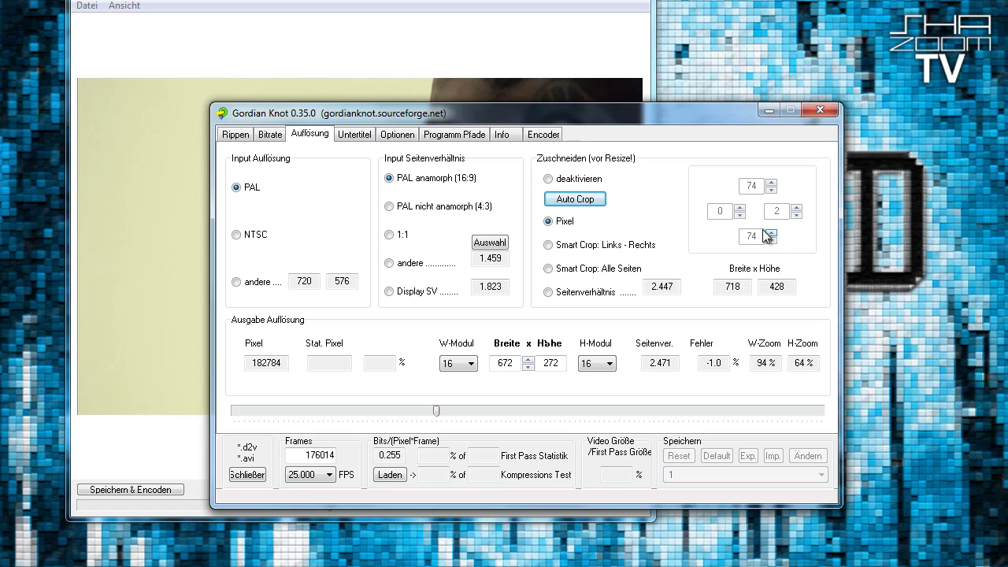
left_click(740, 208)
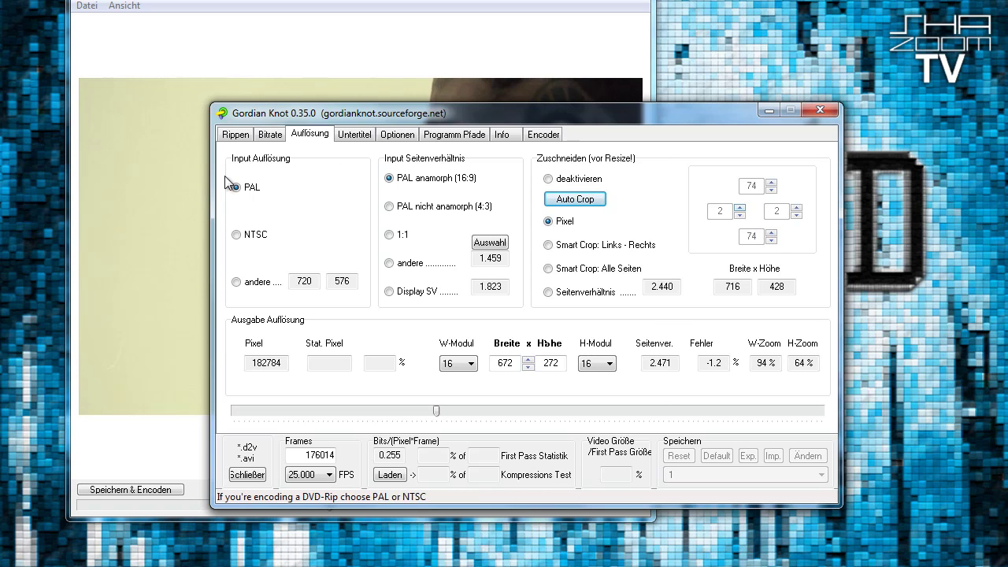